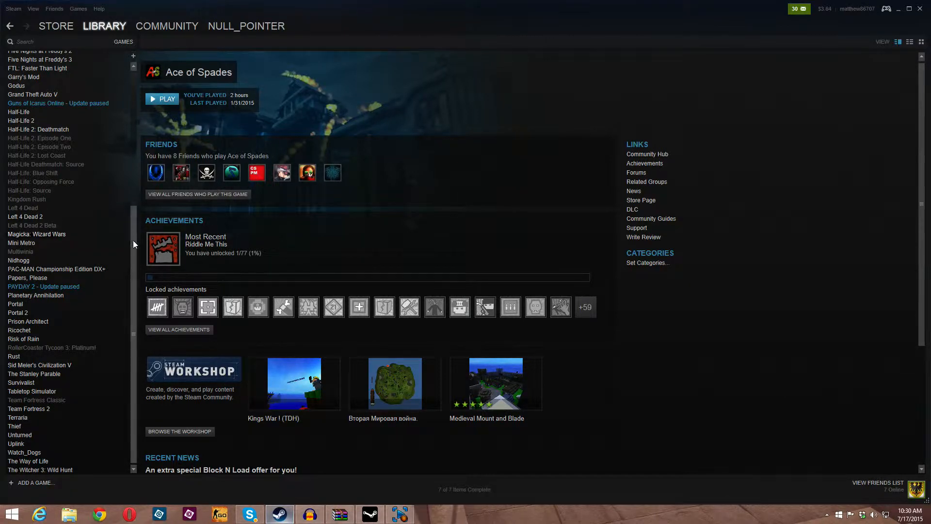
Show the Tools section of the game library and search it for "count"
left_click_drag(133, 253, 129, 90)
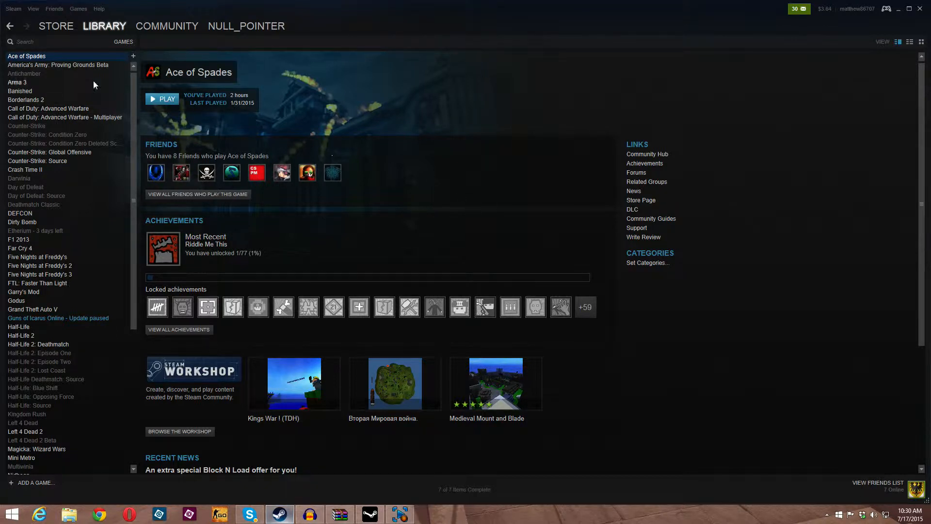
mouse_move(111, 31)
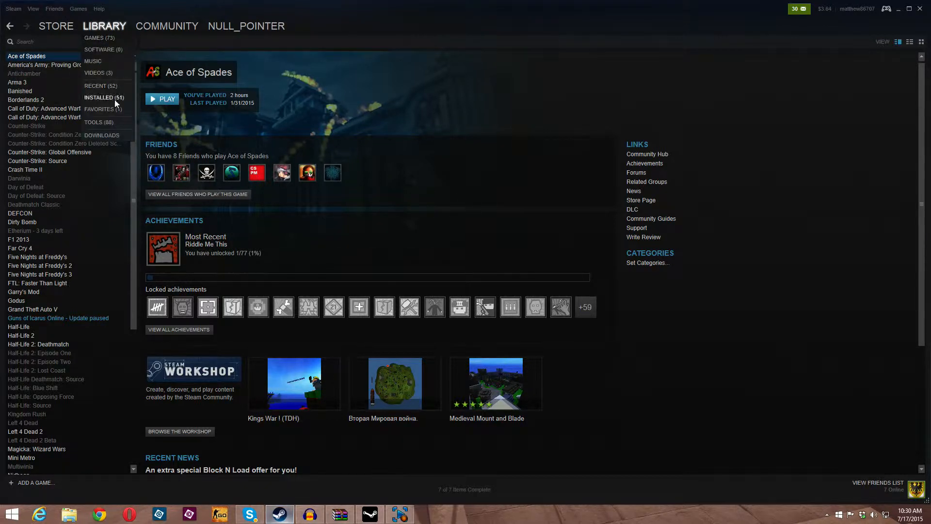
left_click(118, 124)
scroll(162, 151, "down", 6)
scroll(213, 163, "up", 6)
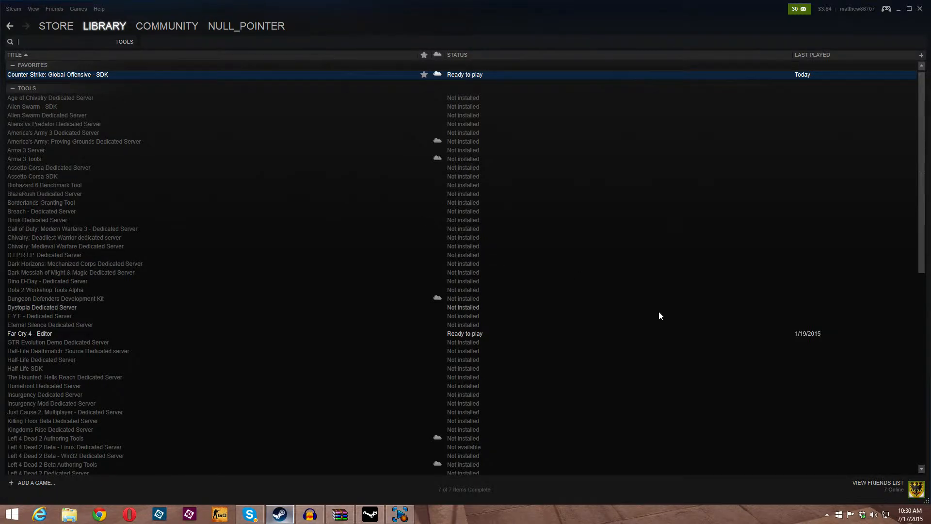
type("count")
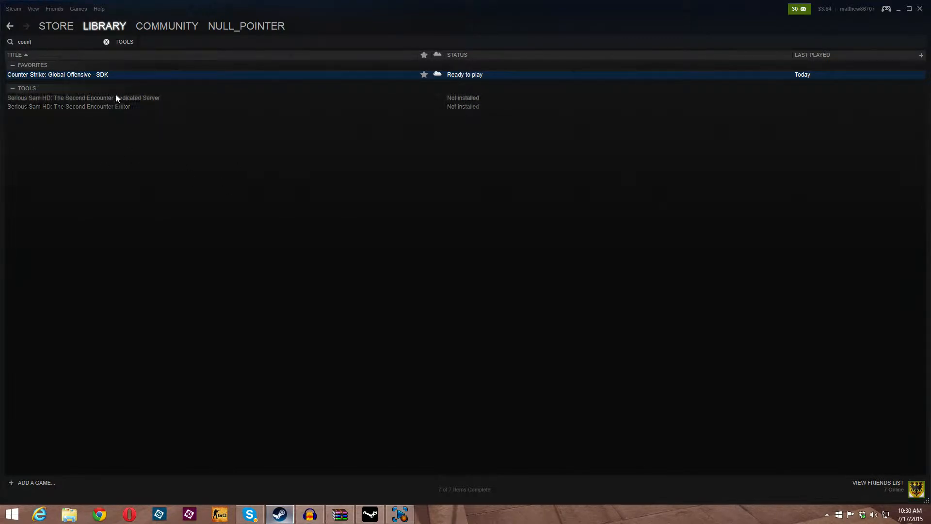
key("BackSpace")
type("t")
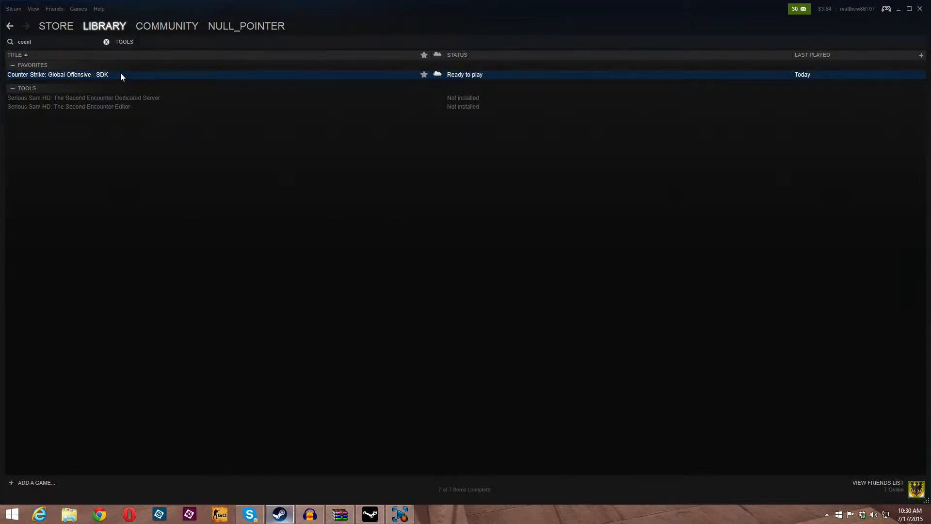
Check the downloads overview and return to the library's Tools section
left_click(464, 489)
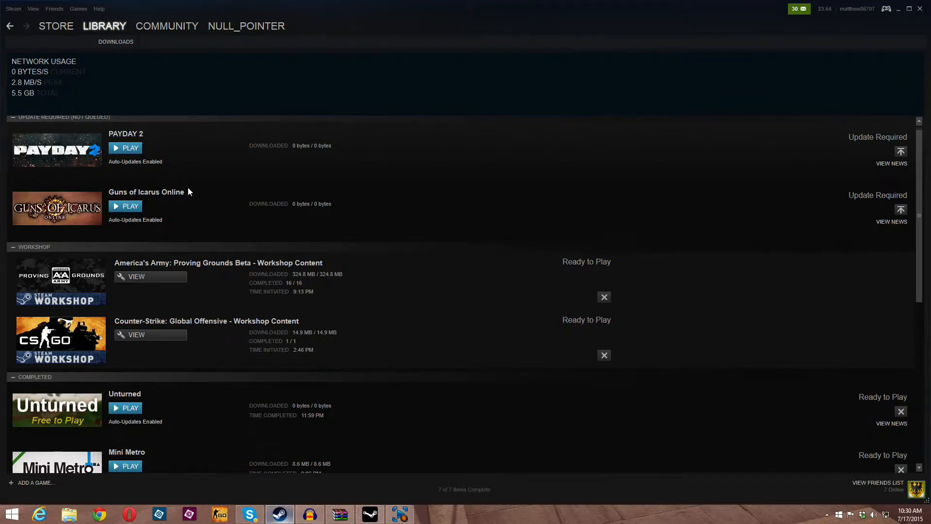
mouse_move(104, 26)
left_click(101, 125)
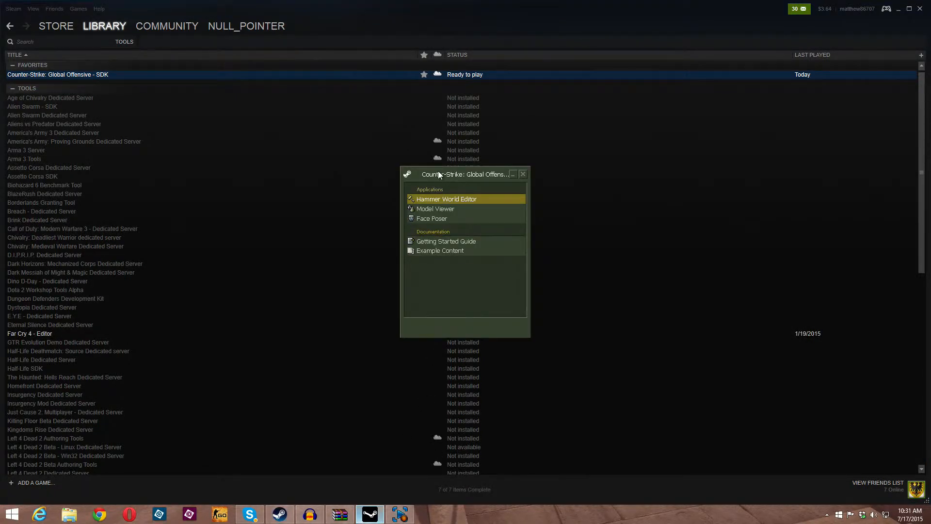
Launch Hammer World Editor from the Counter-Strike: Global Offensive SDK launcher
left_click_drag(438, 171, 246, 109)
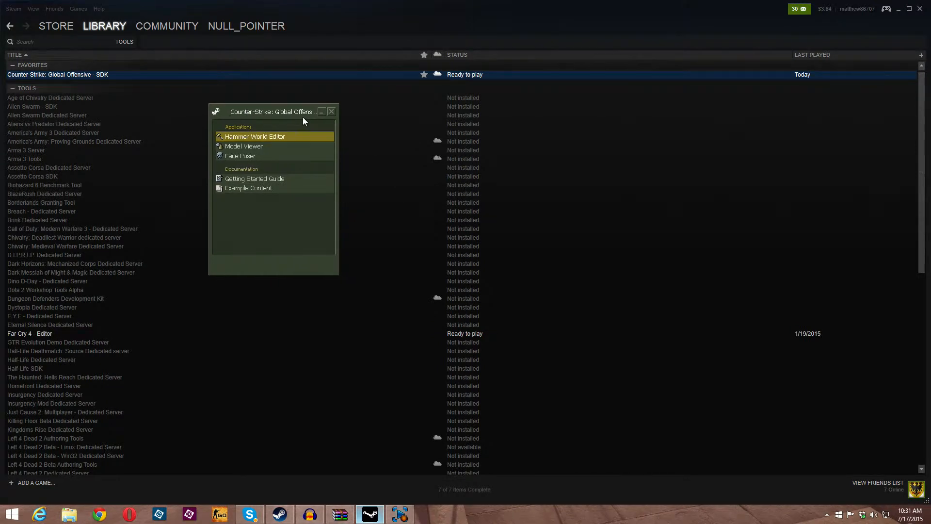
left_click(250, 145)
left_click(247, 155)
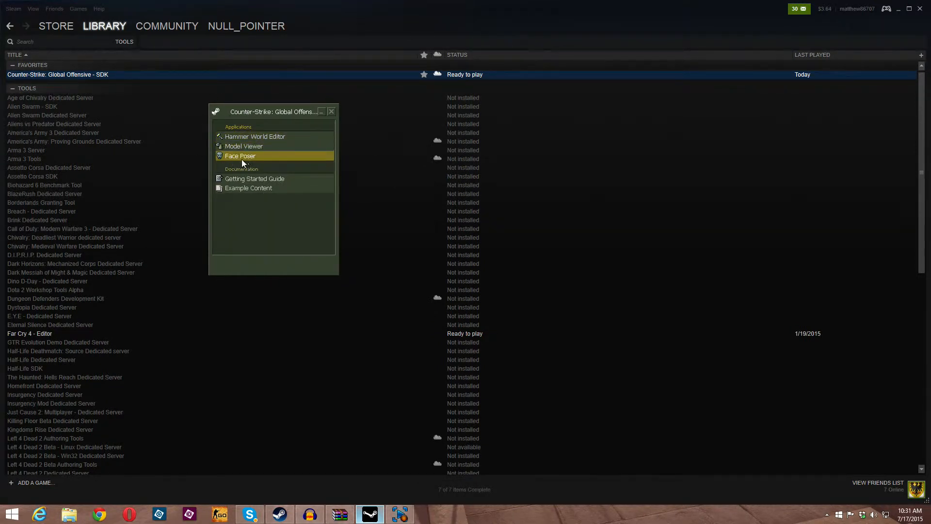
left_click(239, 147)
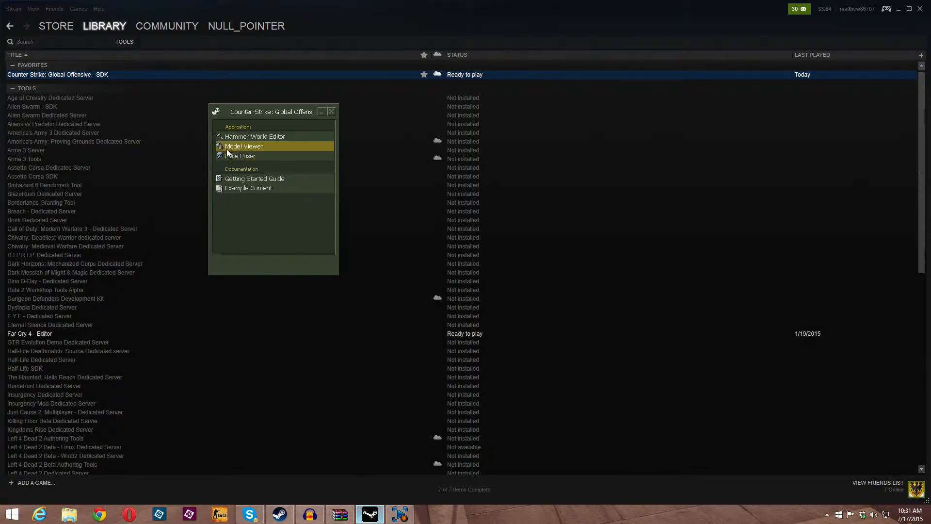
left_click(229, 139)
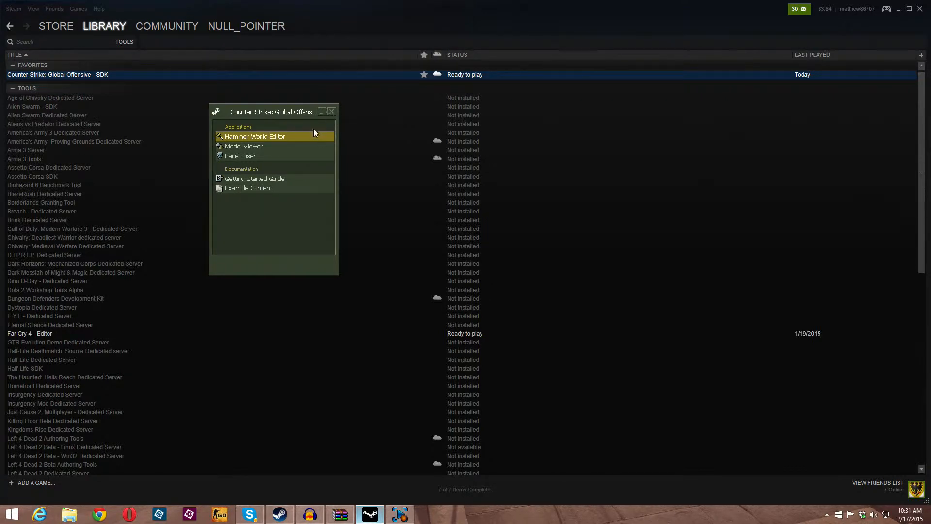
left_click(321, 111)
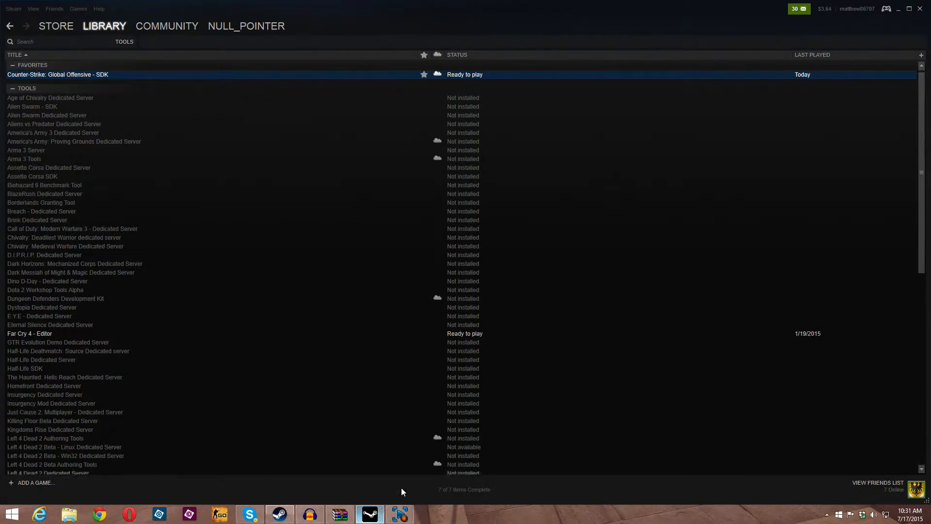
left_click(370, 514)
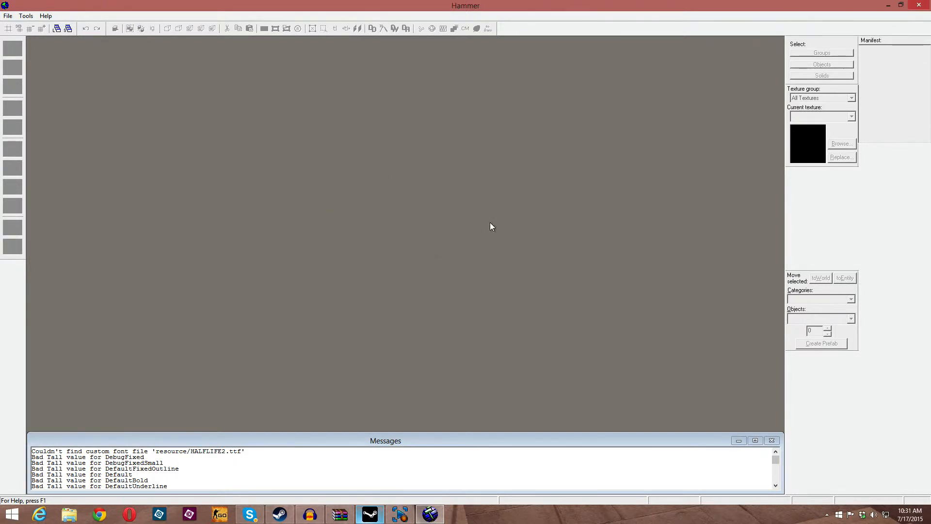
Create a new map and adjust the four viewports to roughly equal sizes
left_click(7, 16)
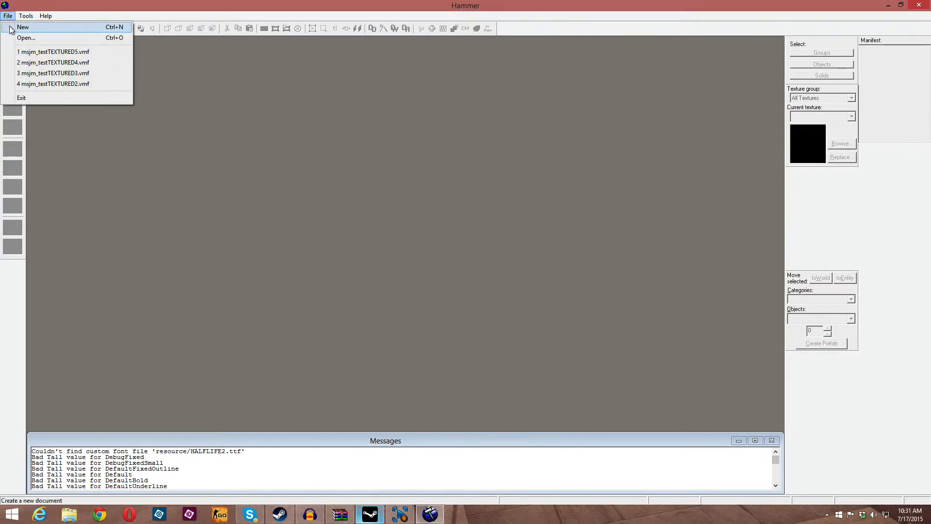
left_click(15, 28)
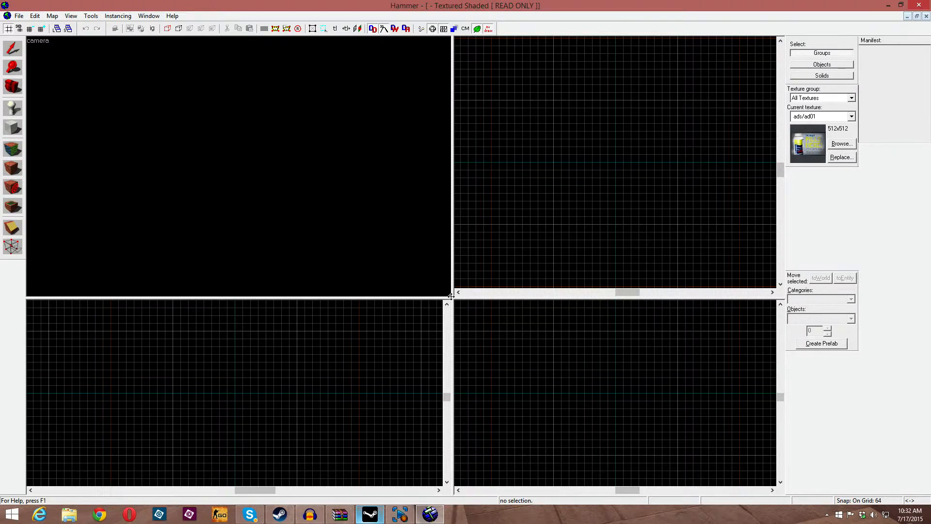
left_click_drag(452, 297, 278, 199)
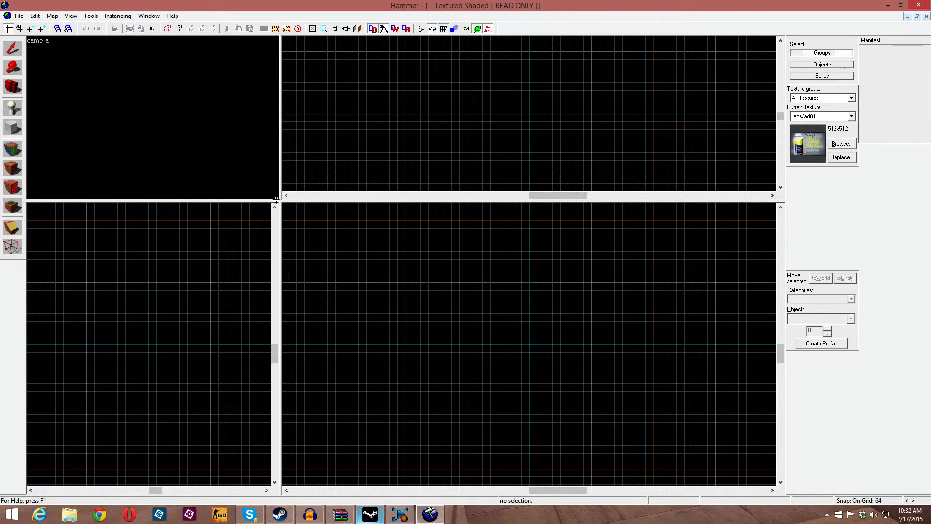
left_click_drag(280, 201, 446, 270)
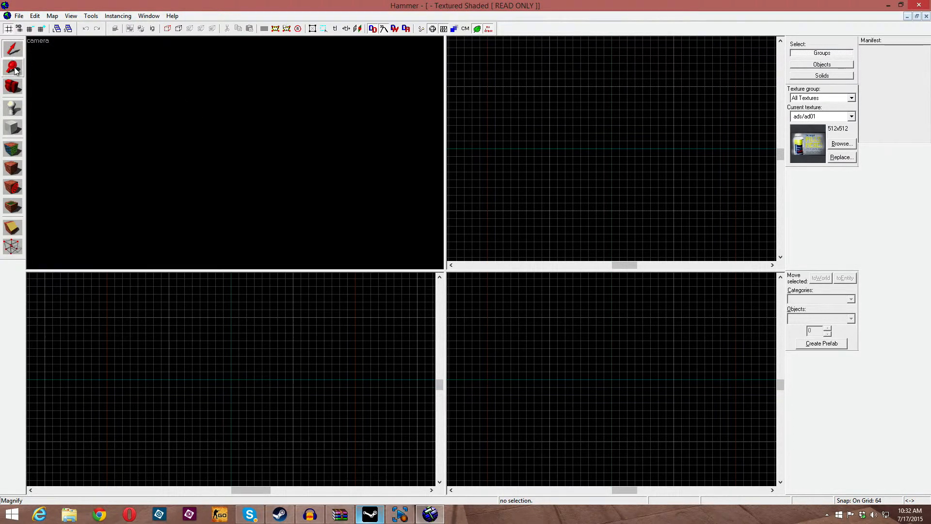
Go through the map tools, including Magnify, Camera, Entity, Block and texture application, viewing and closing the Face Edit Sheet
left_click(15, 70)
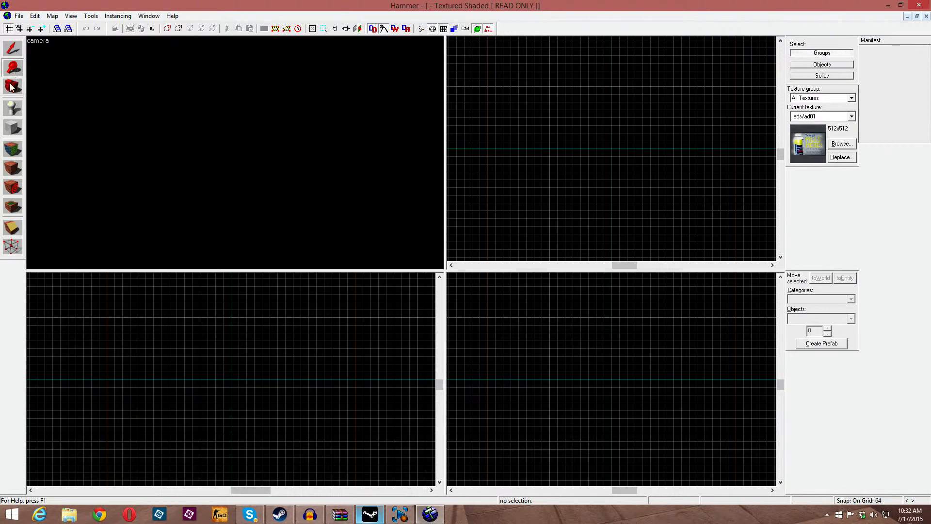
left_click(11, 89)
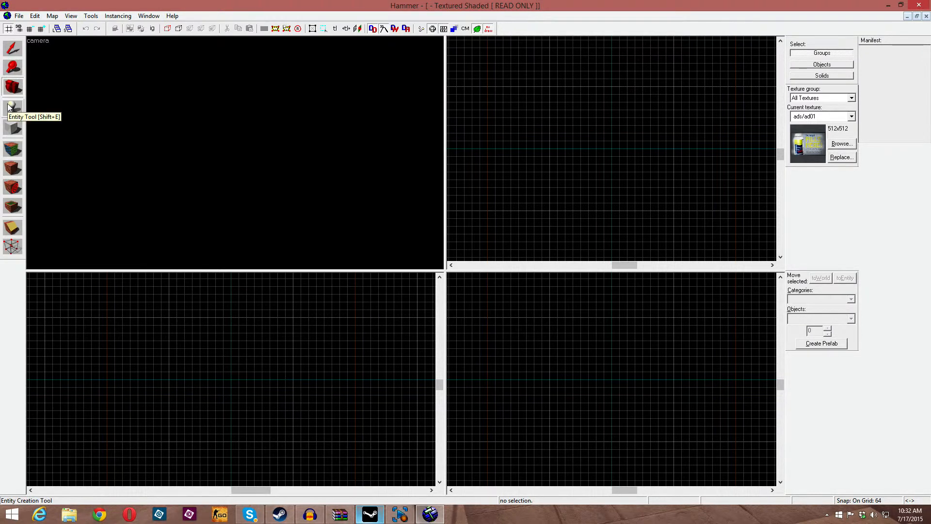
left_click(12, 108)
left_click(11, 130)
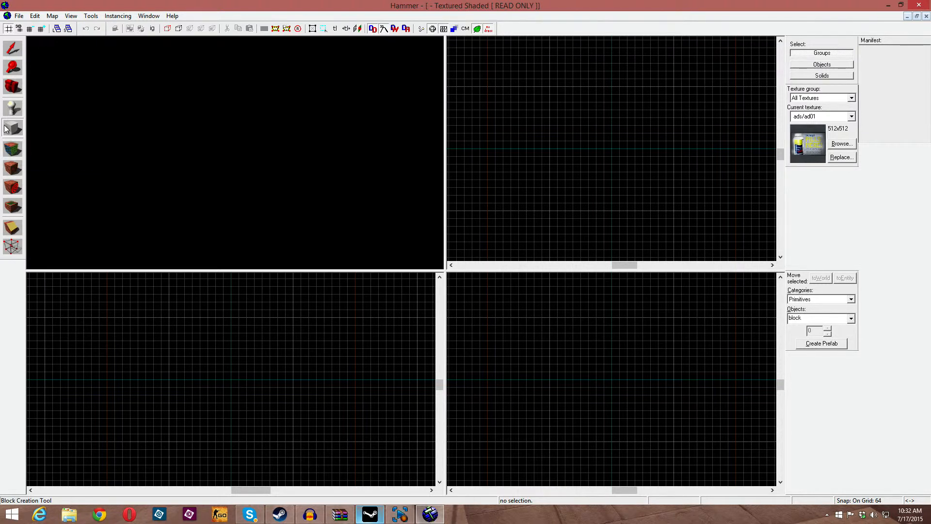
left_click(11, 151)
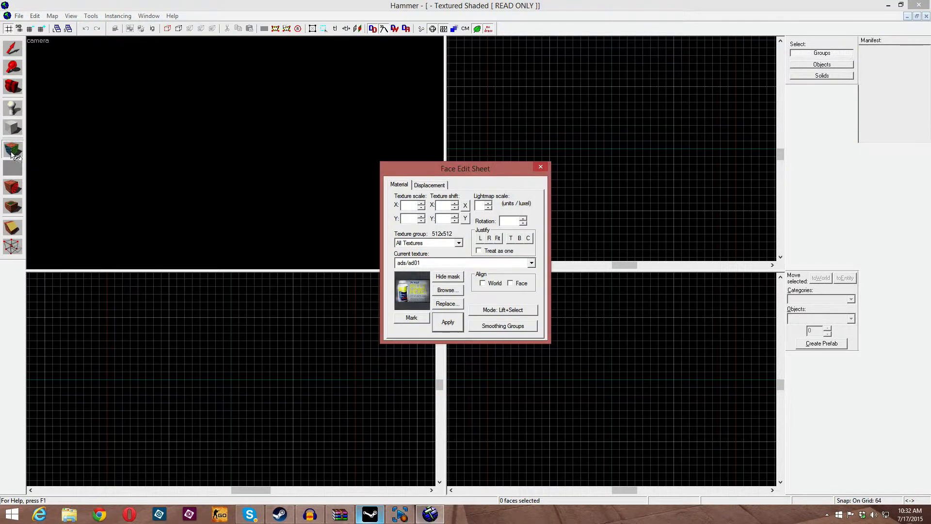
left_click(540, 168)
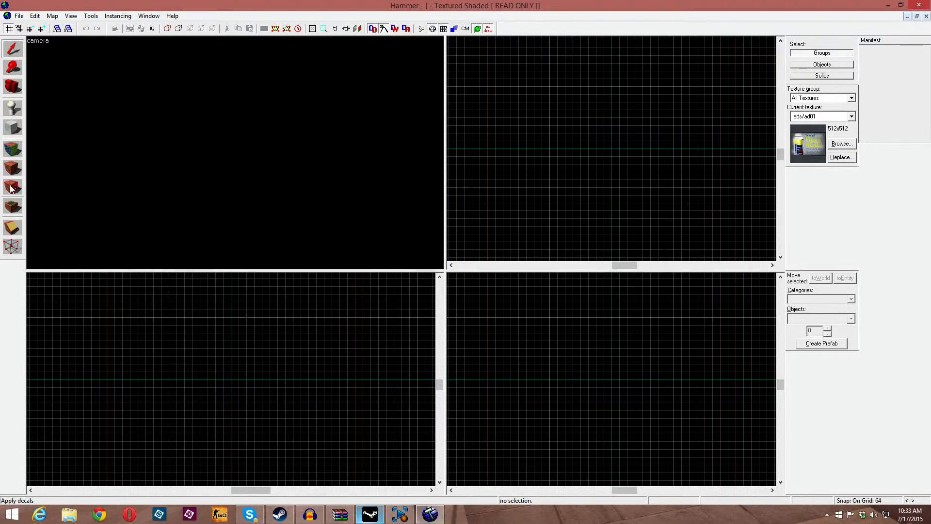
left_click(15, 209)
left_click(12, 230)
Draw a 1024 by 1024 unit block outline centred on the origin in the top view with the Block tool
left_click(13, 127)
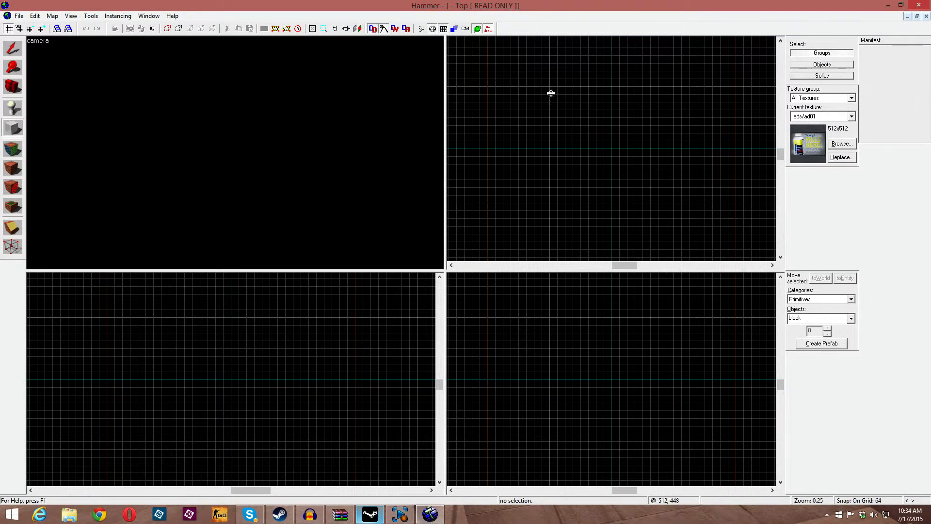
left_click(13, 128)
mouse_move(551, 87)
left_mouse_down()
mouse_move(650, 161)
mouse_move(675, 212)
left_mouse_up()
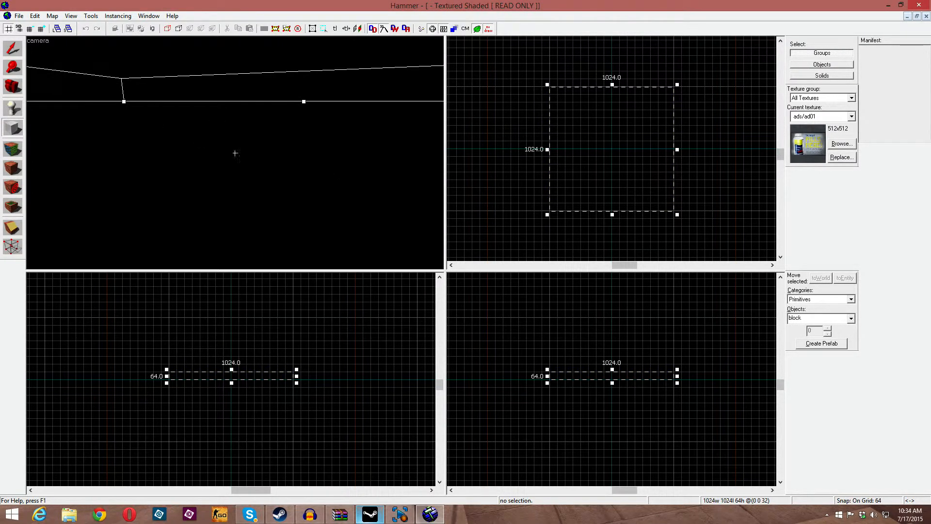
Extend the block outline upward and downward in the side view to a height of 1024 units
key("s")
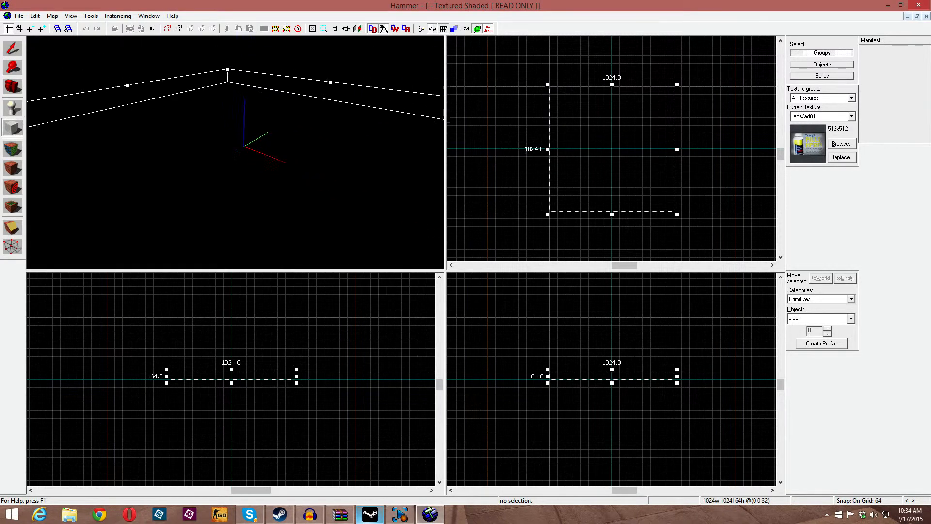
key("a")
key("a")
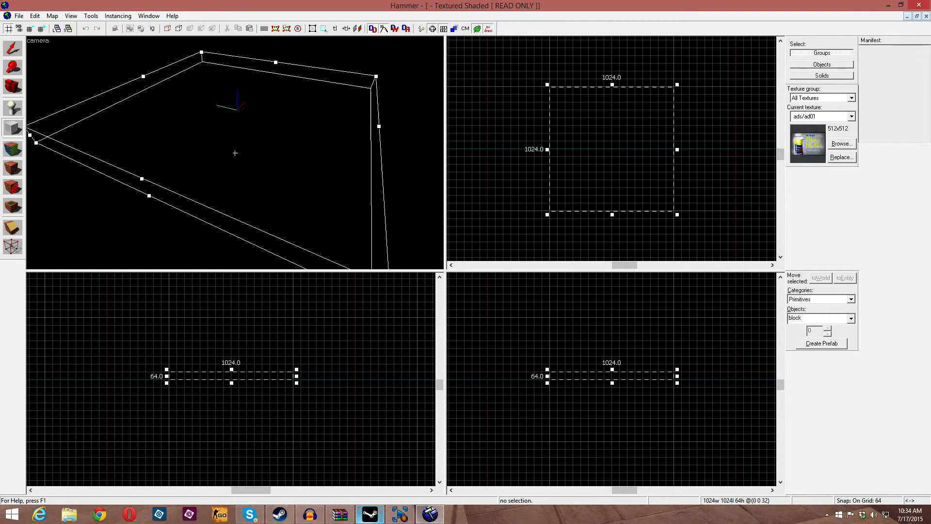
key("a")
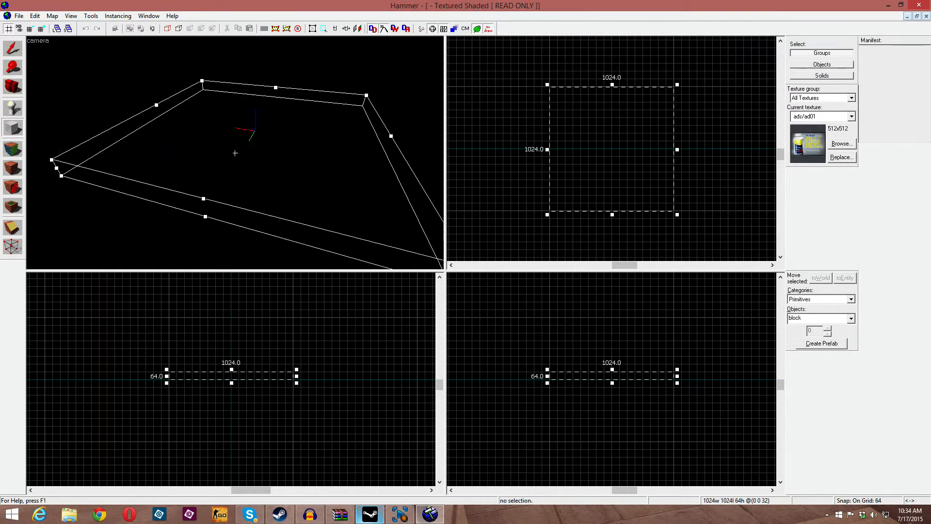
key("a")
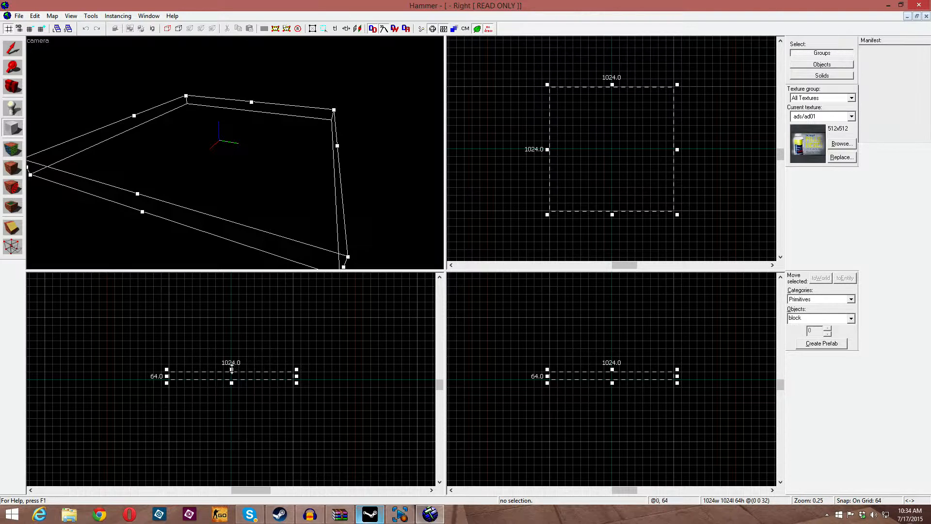
left_click_drag(231, 369, 240, 318)
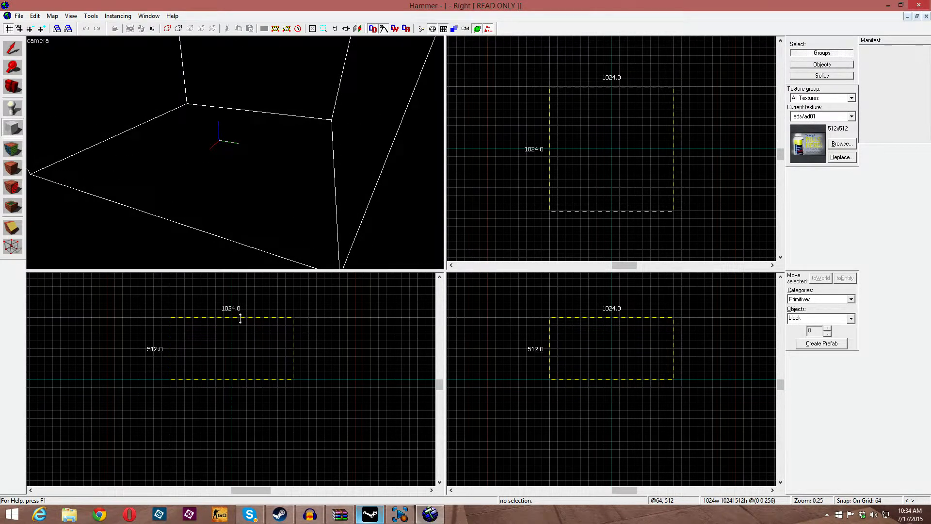
left_click_drag(232, 382, 215, 444)
Enlarge the block outline's horizontal footprint to 2048 by 2048 units using the side and top views
key("z")
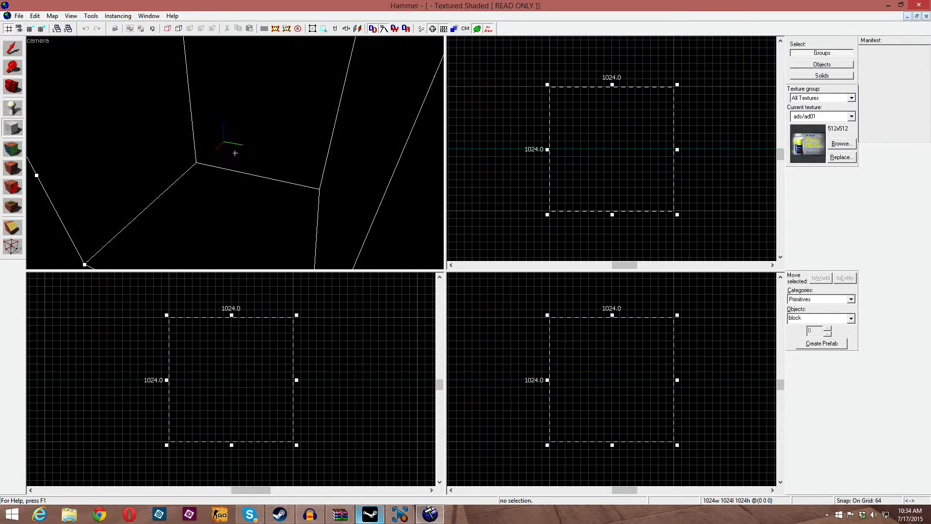
key("s")
key("a")
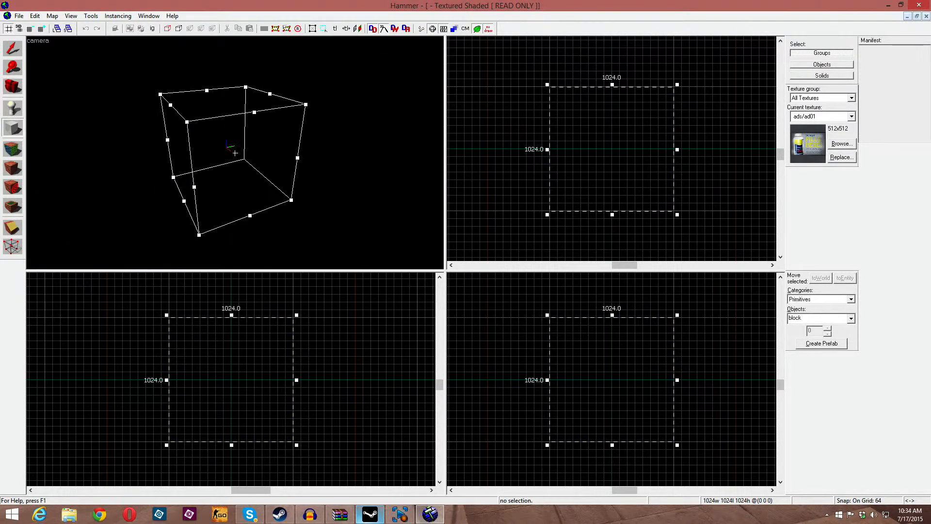
scroll(346, 359, "down", 2)
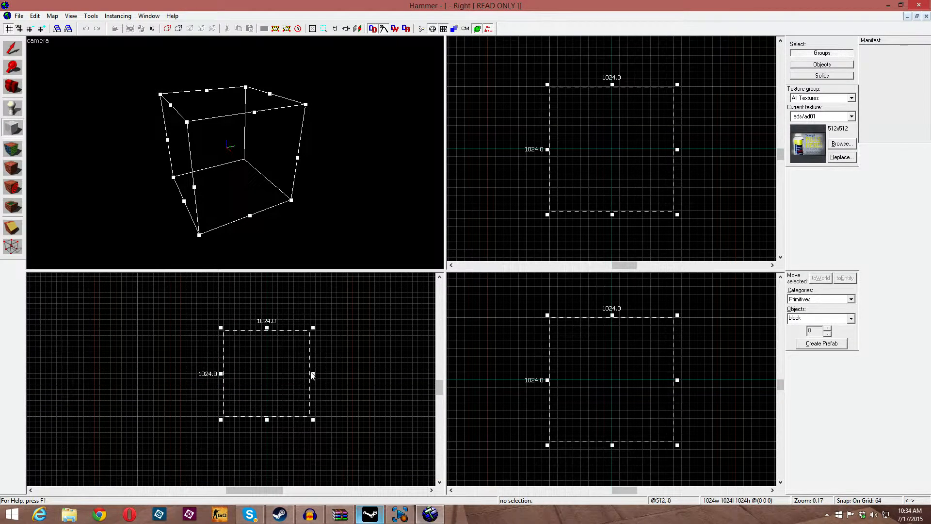
left_click_drag(312, 373, 397, 382)
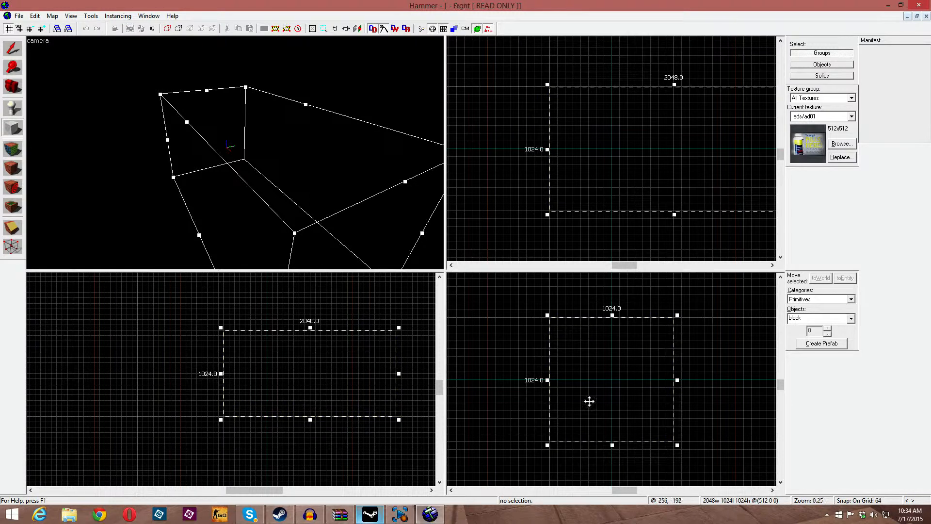
scroll(623, 226, "down", 1)
scroll(630, 218, "down", 3)
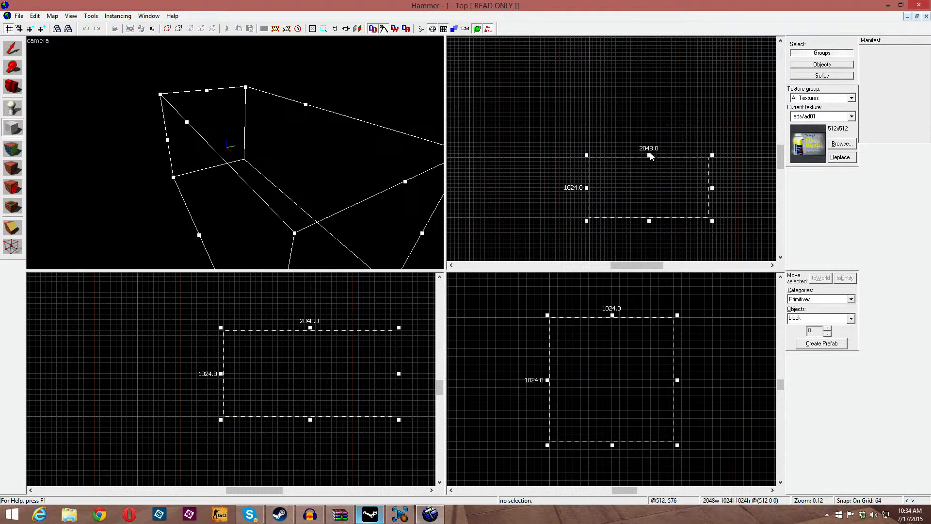
left_click_drag(649, 155, 653, 97)
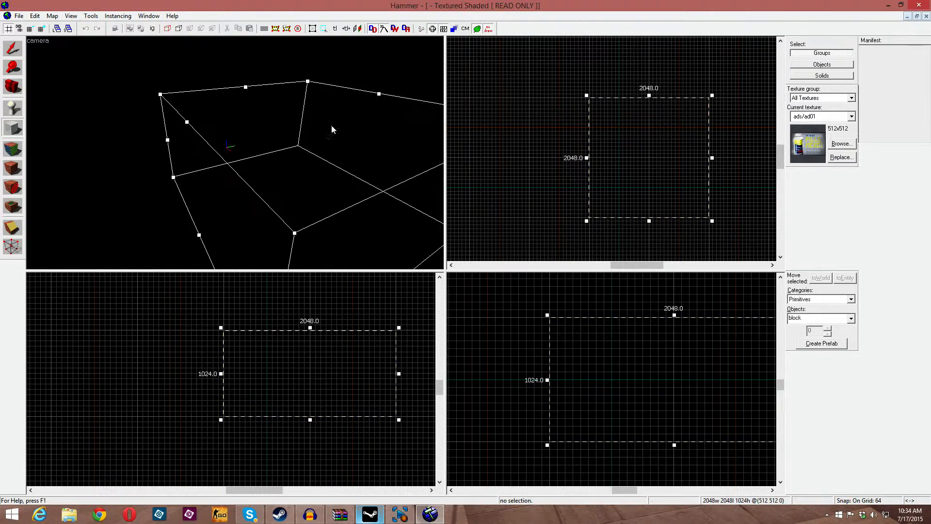
Move the block outline 1024 units along the negative X axis in the side view, centring it at -512 512 0
key("z")
key("z")
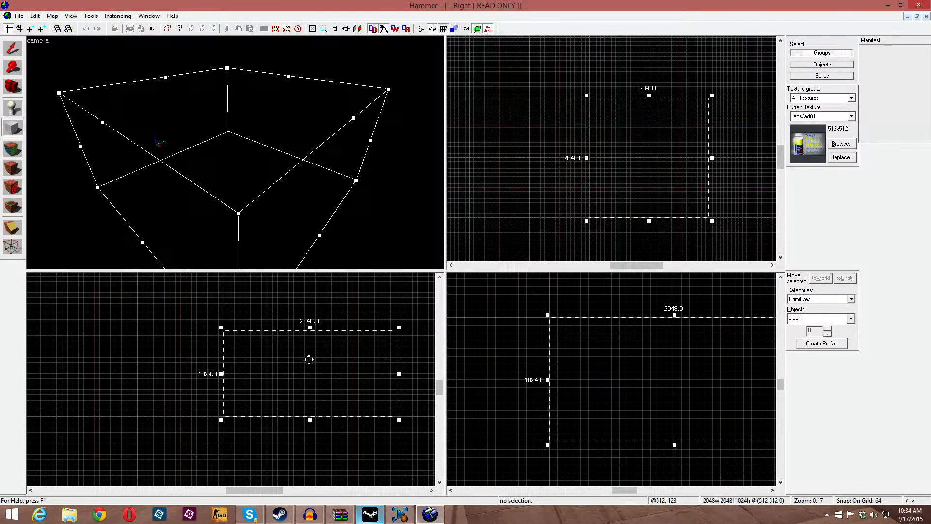
left_click_drag(304, 369, 183, 373)
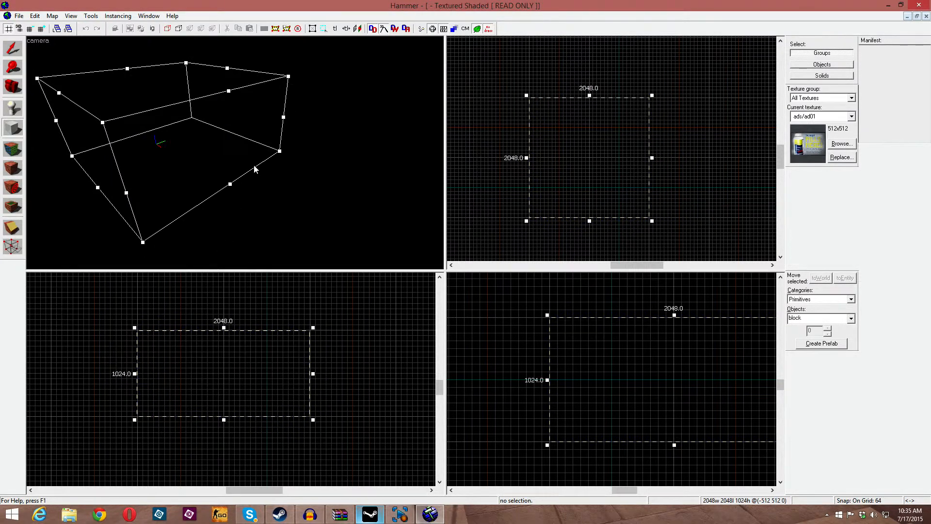
key("z")
key("a")
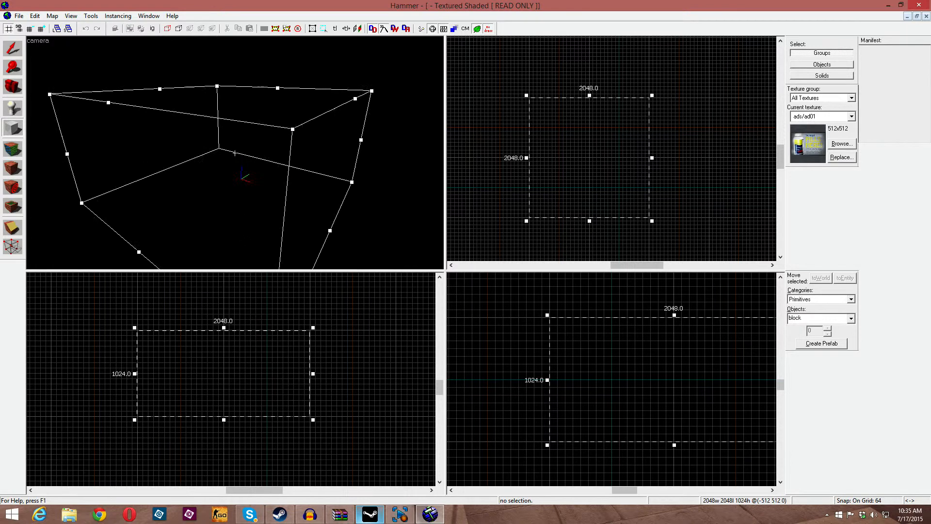
key("a")
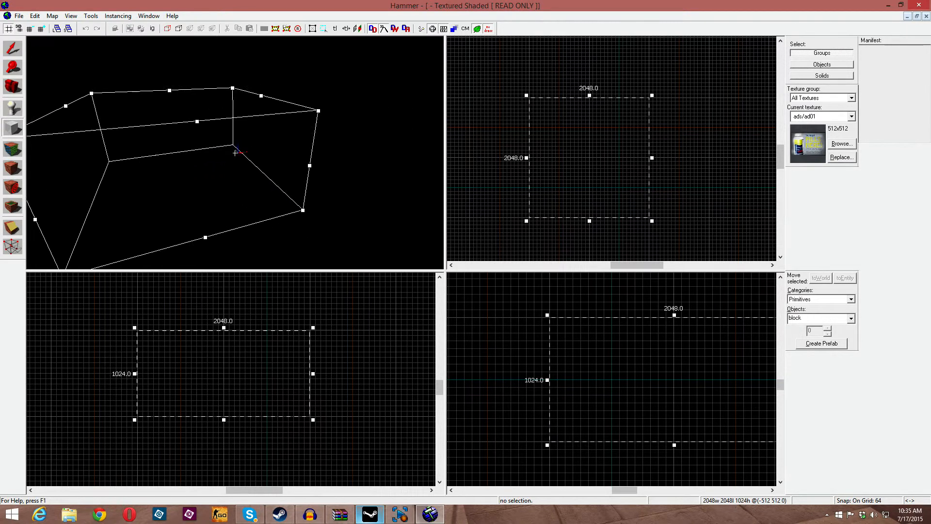
key("a")
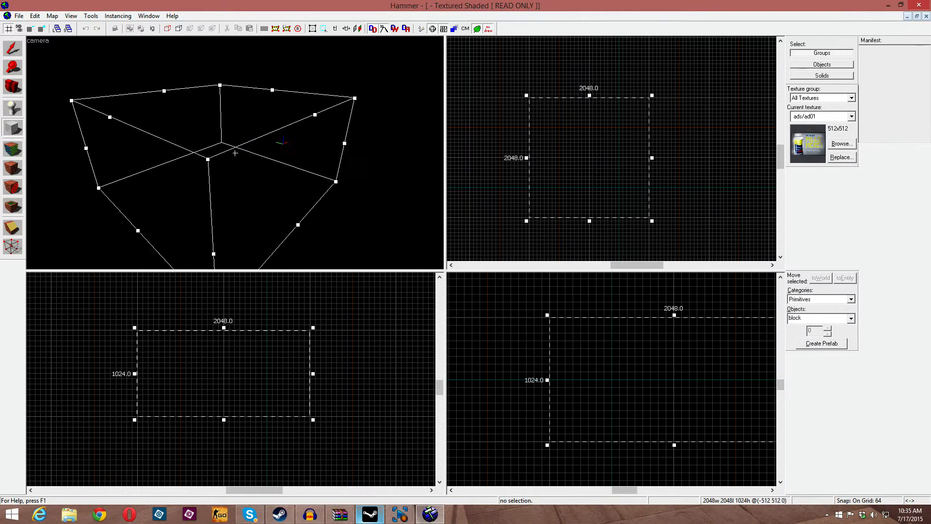
key("a")
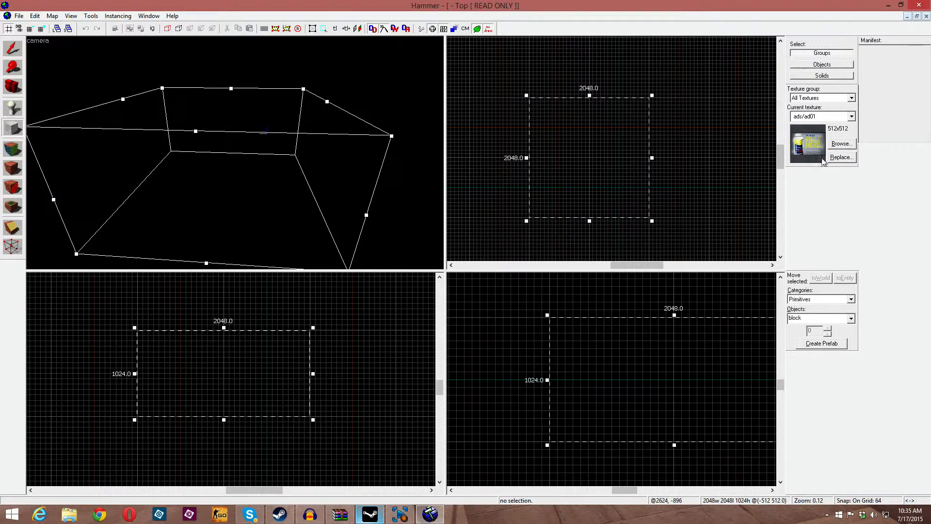
Filter the textures for "skybox", choose tools/toolsskybox and create the block from the outline with it
left_click(841, 145)
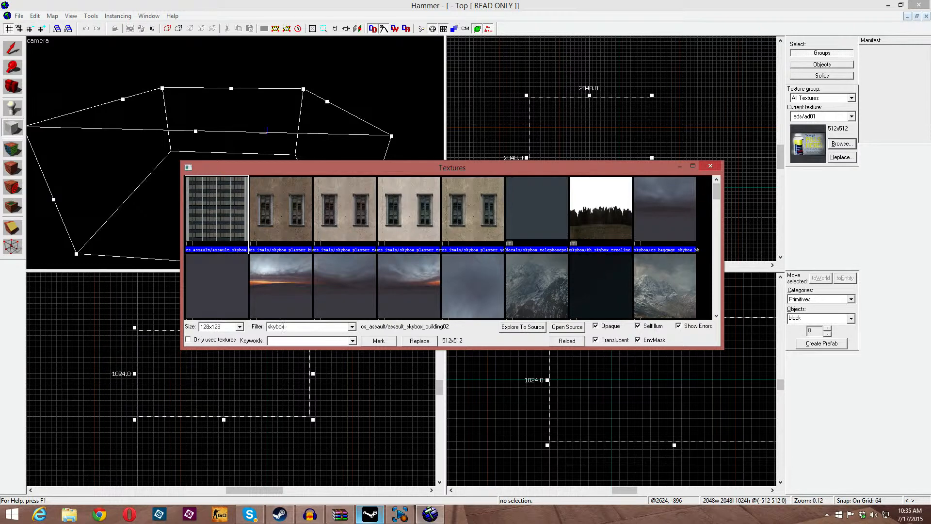
type("x")
left_click_drag(715, 196, 715, 303)
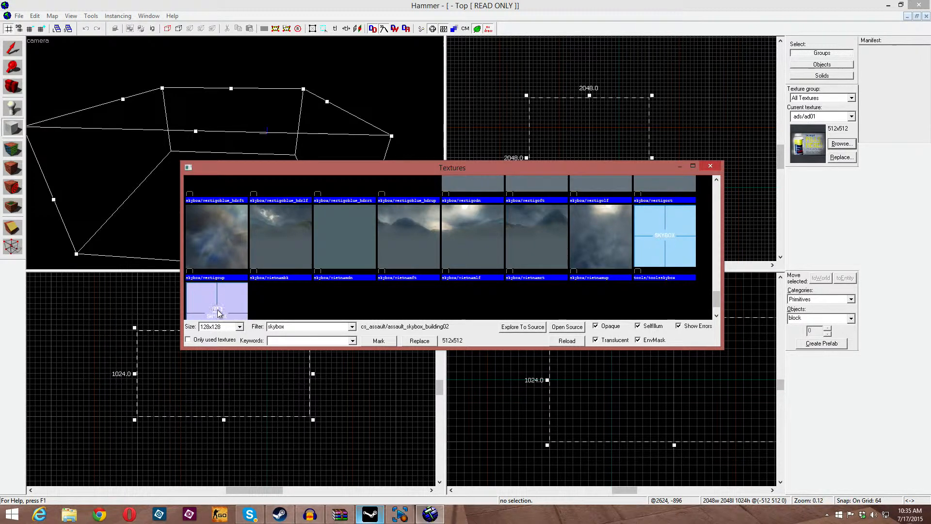
double_click(662, 238)
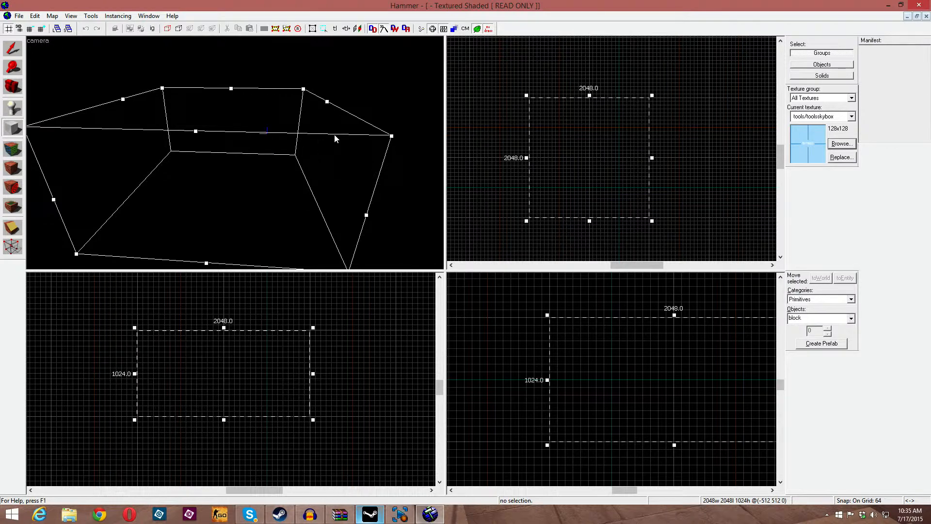
key("Return")
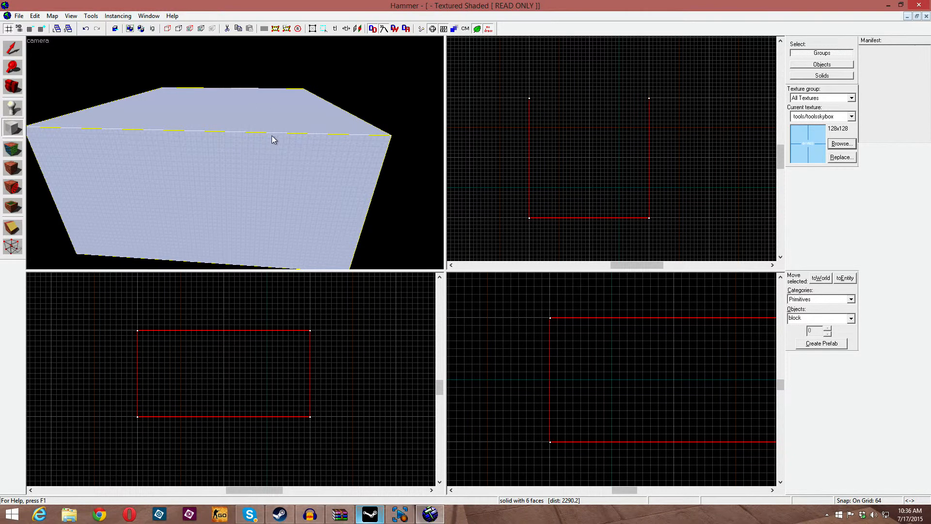
Switch to the Selection tool, clear the current selection and select the skybox block in the camera view
key("z")
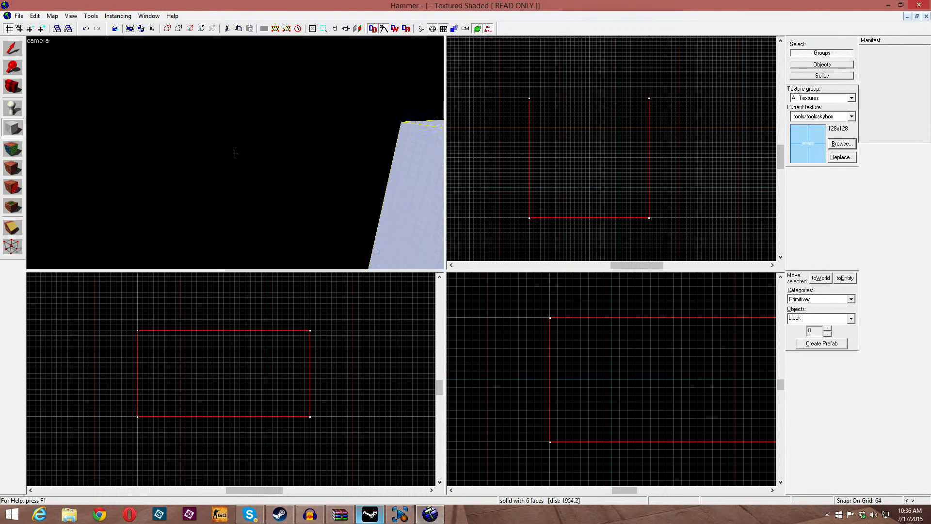
key("shift+a")
left_click(541, 168)
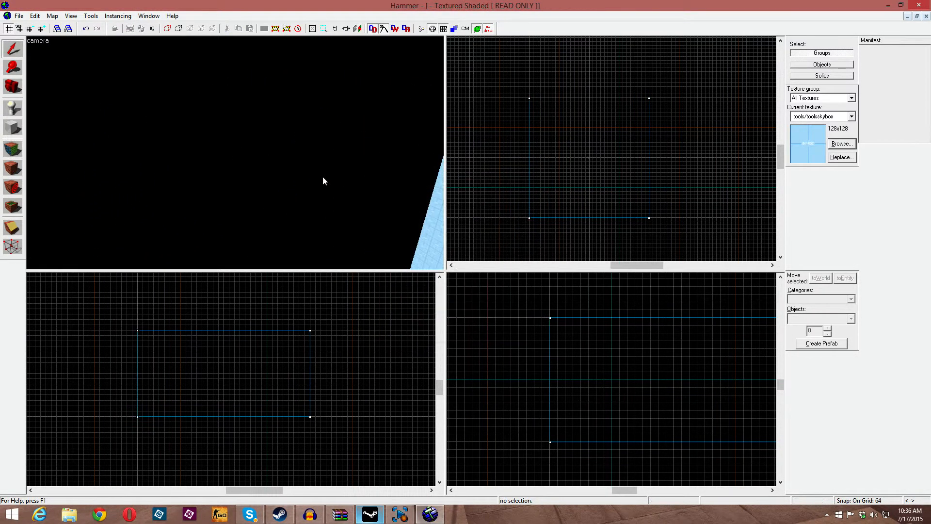
key("w")
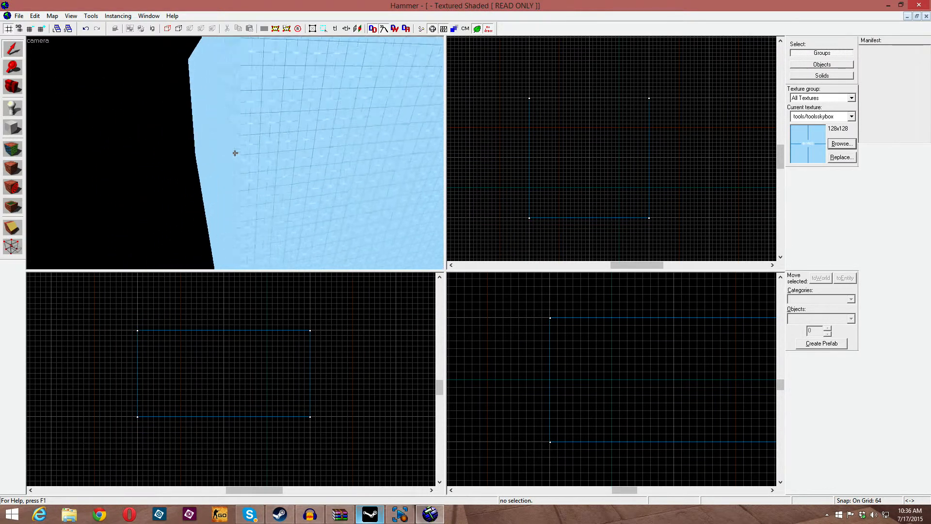
key("s")
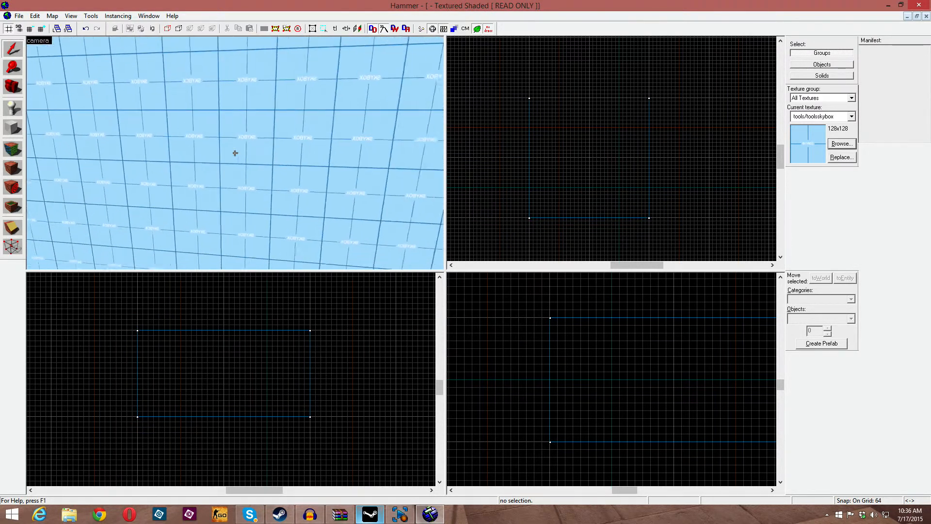
key("s")
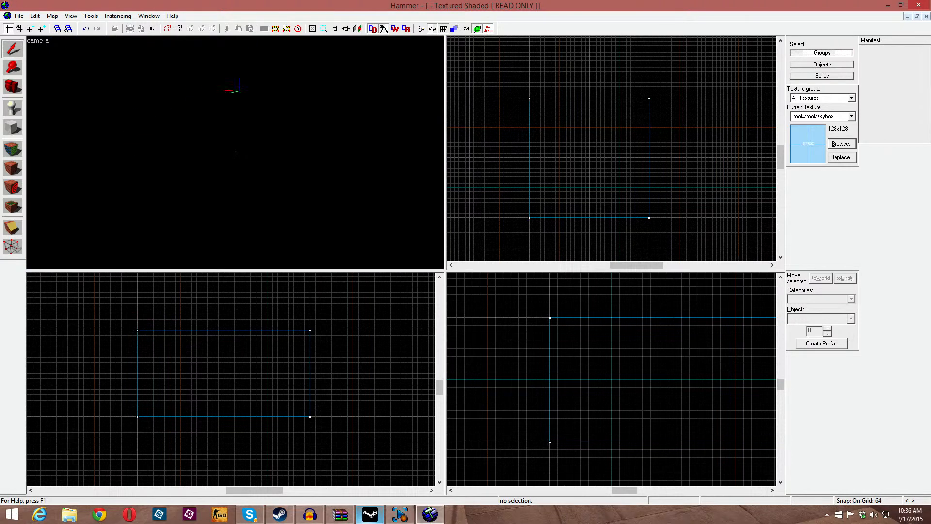
key("s")
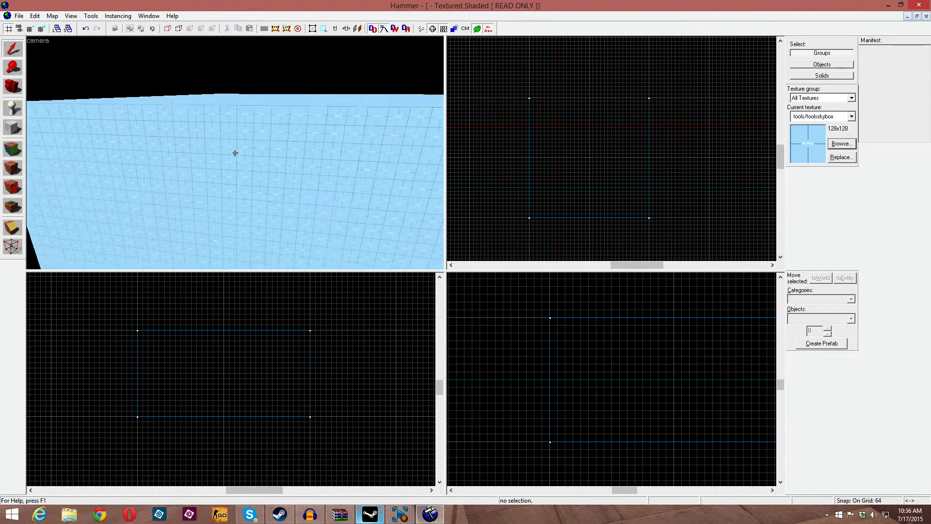
key("d")
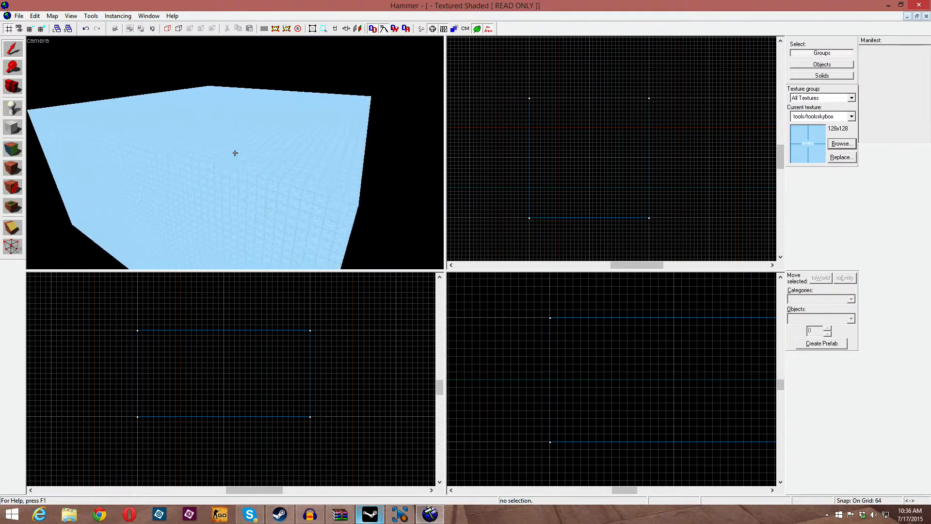
key("z")
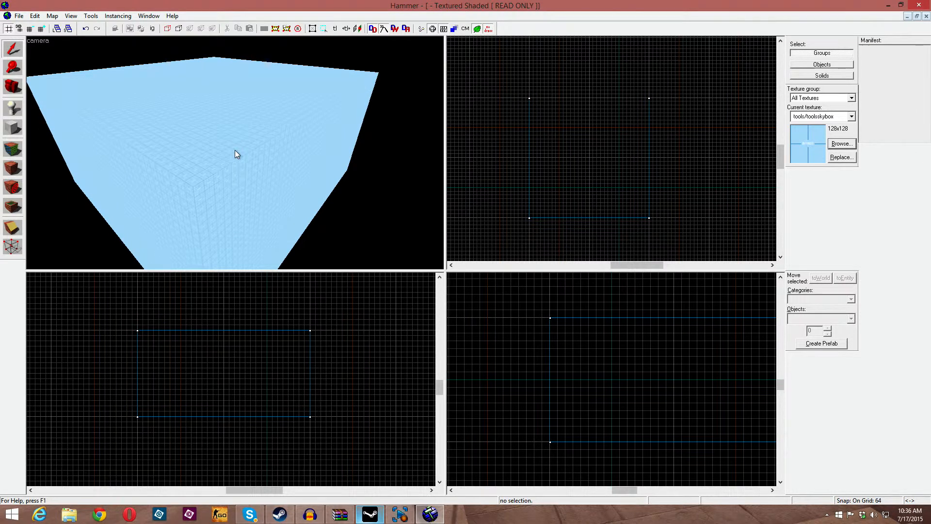
left_click(228, 156)
Fly the camera through and around the selected skybox block to examine its inside and outside faces
key("z")
key("w")
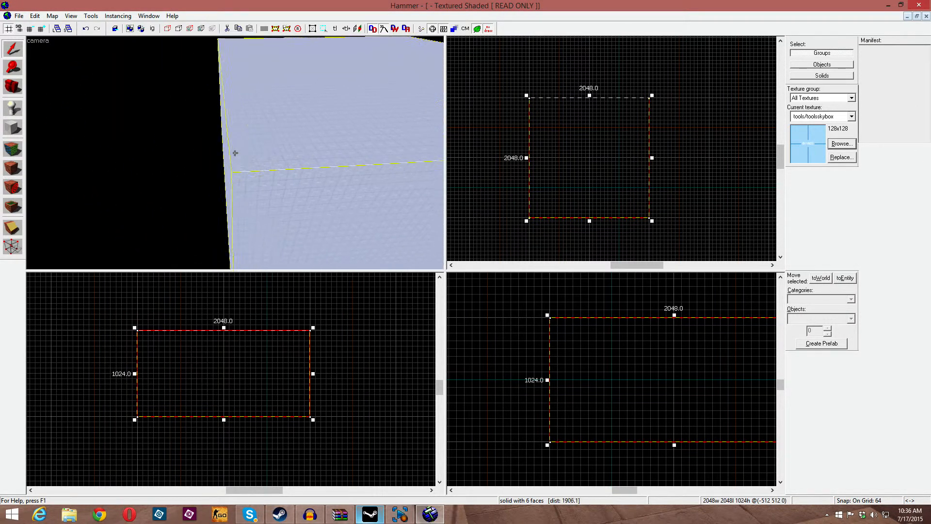
key("s")
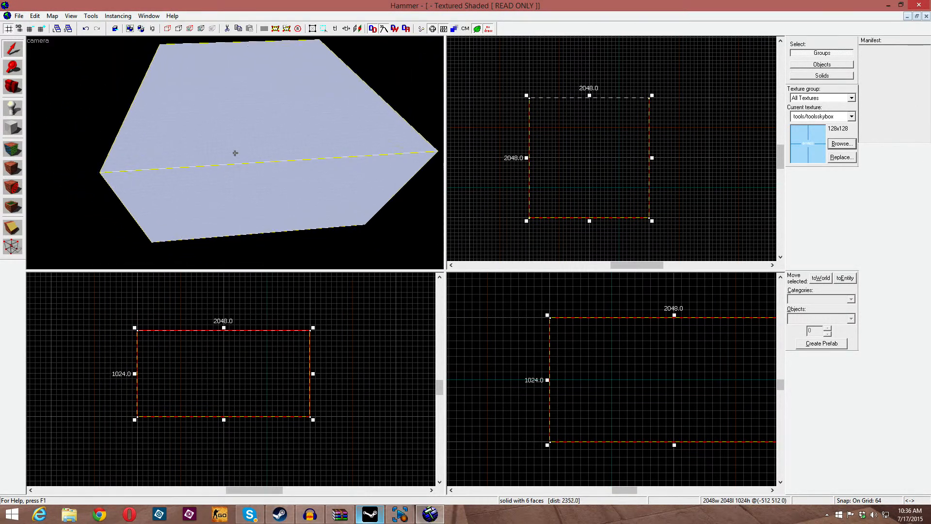
key("w")
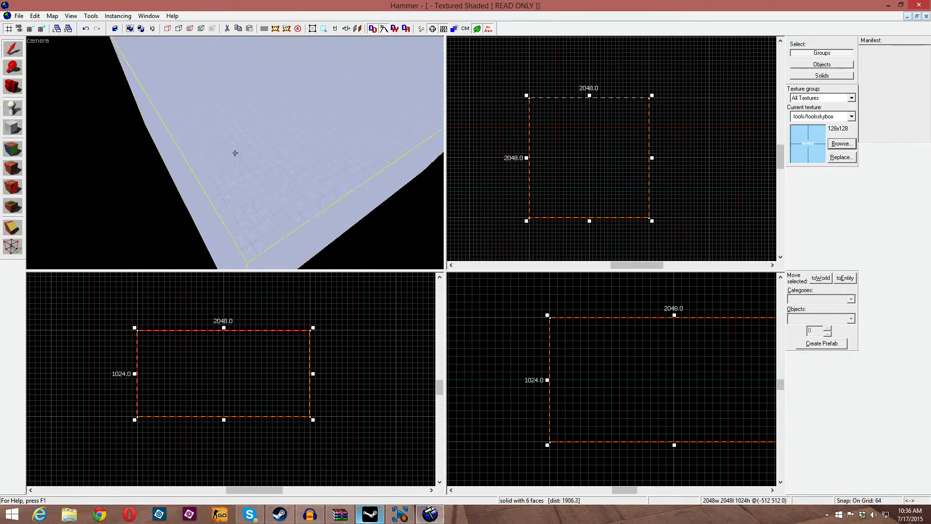
key("w")
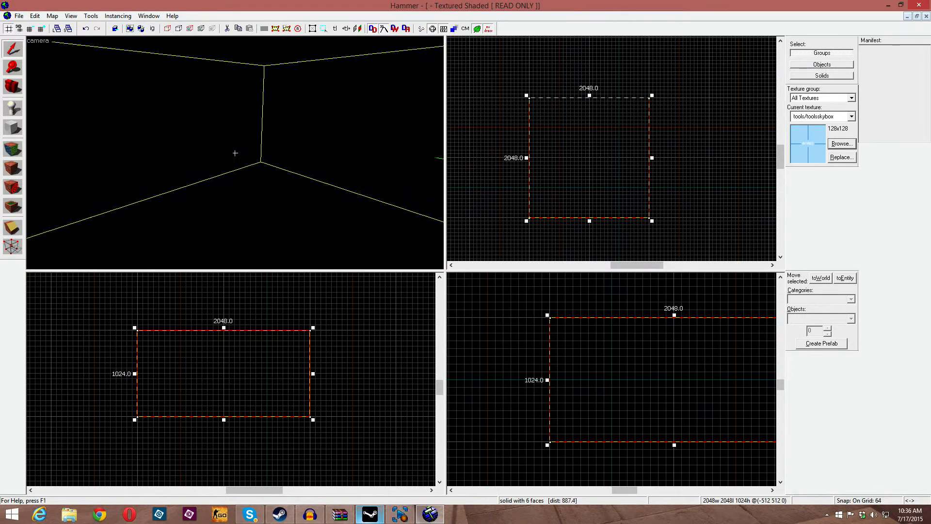
key("w")
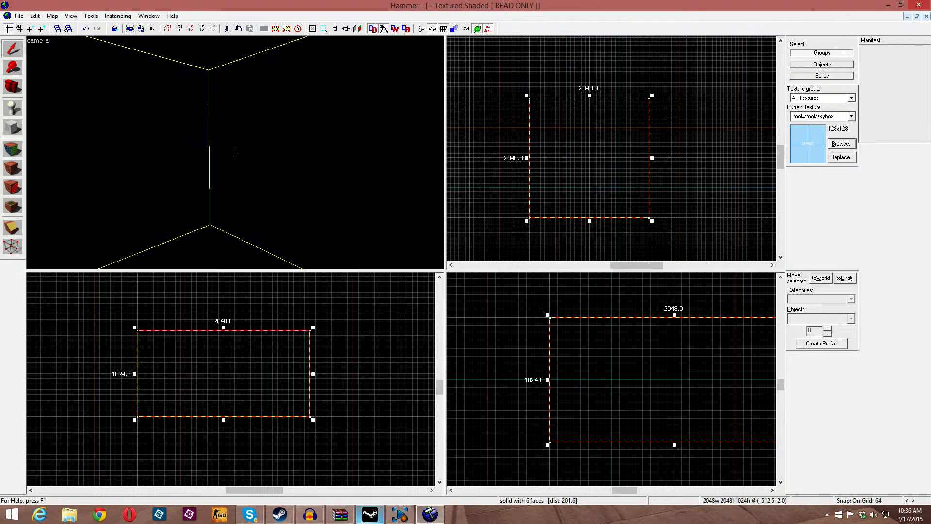
key("w")
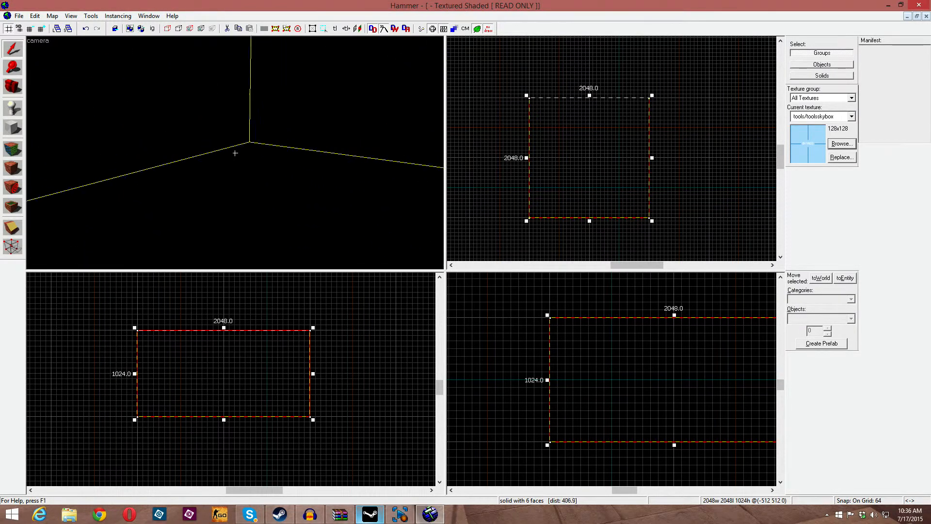
key("s")
key("w")
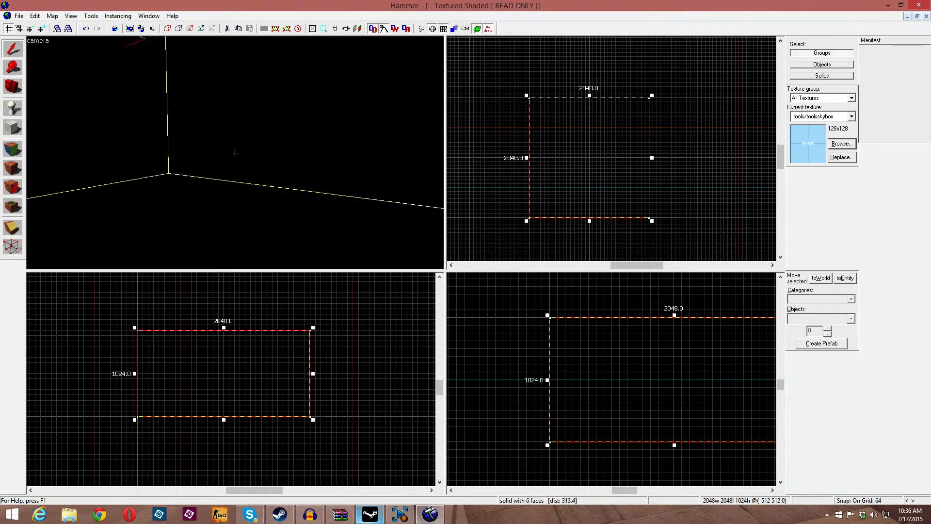
key("a")
key("s")
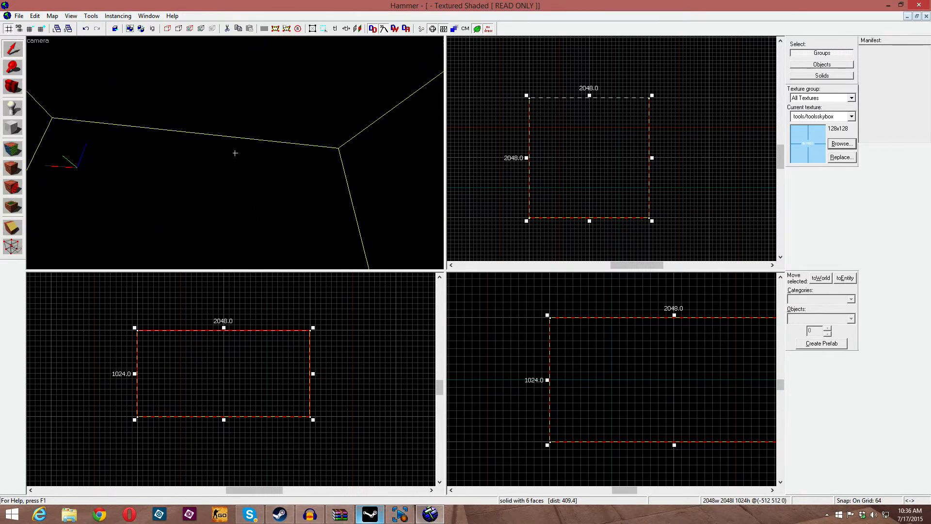
key("w")
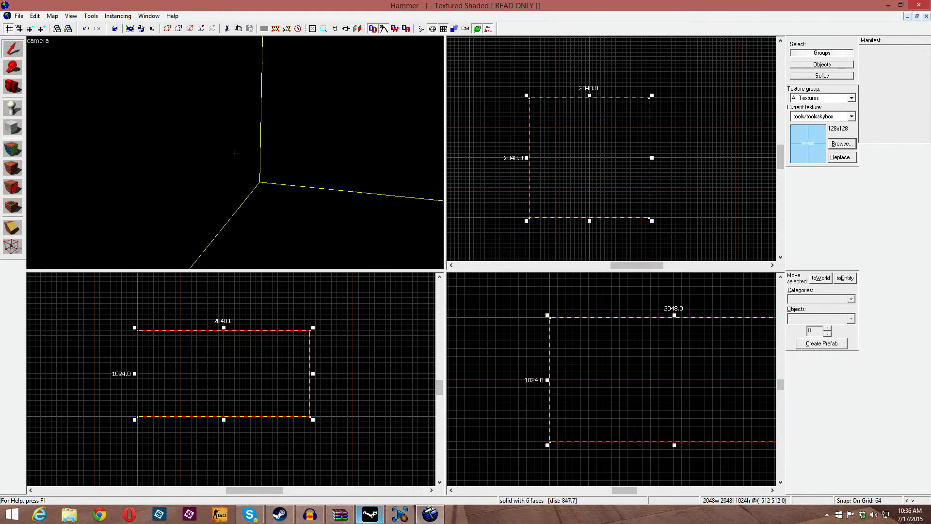
key("a")
key("d")
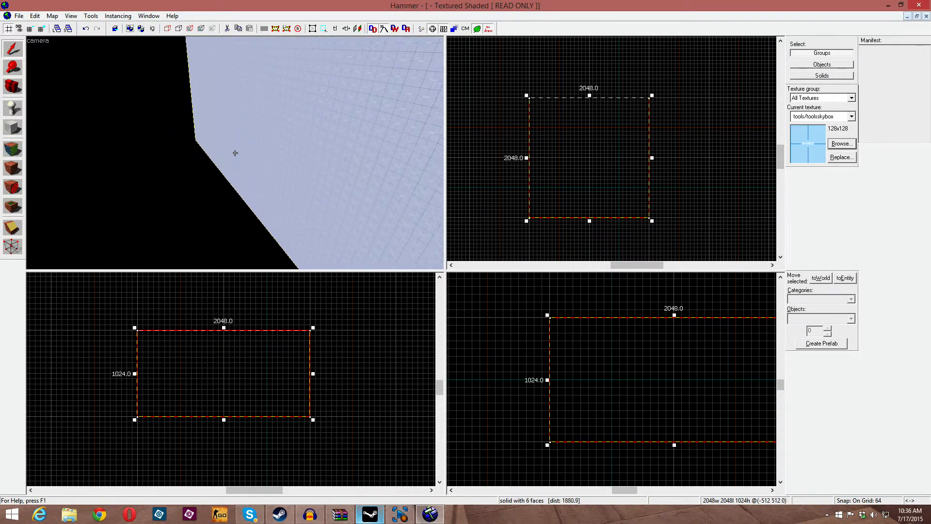
key("d")
key("w")
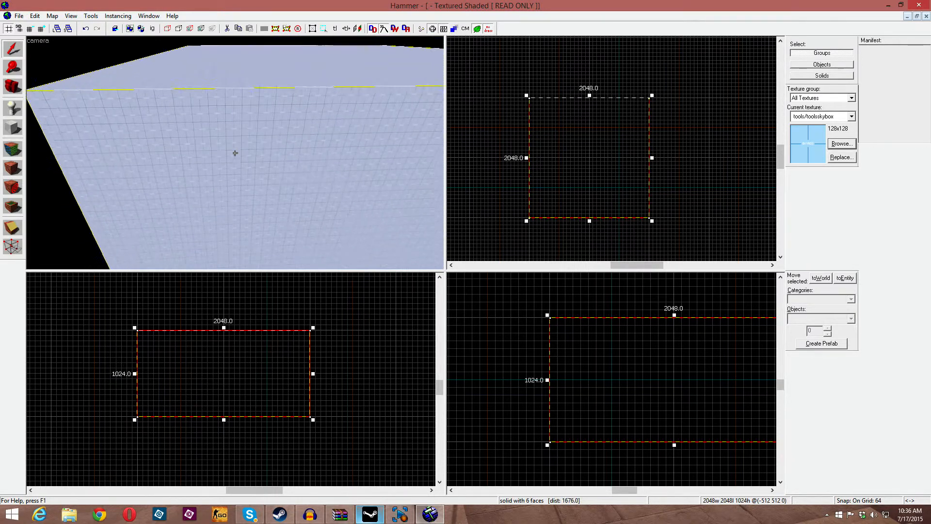
key("a")
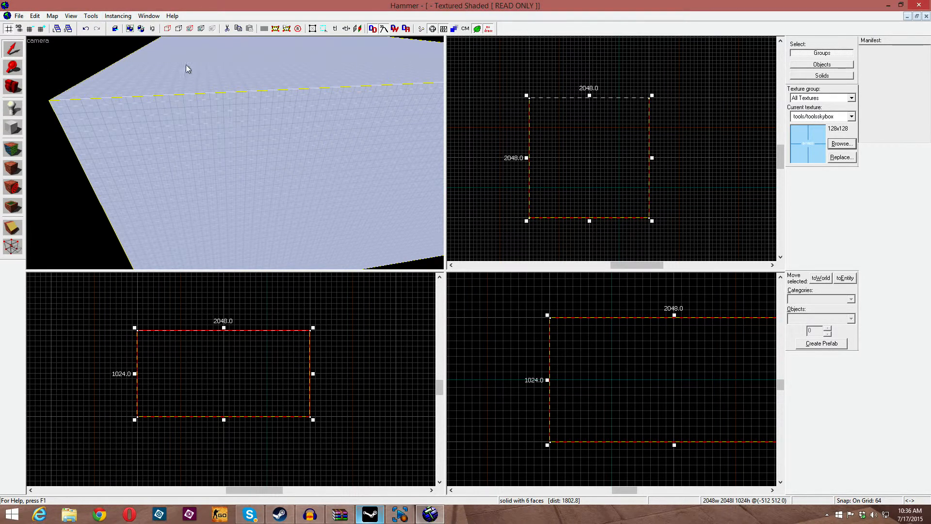
Hollow the selected skybox block with walls 32 units thick and select the hollowed room from inside in the camera view
left_click(91, 16)
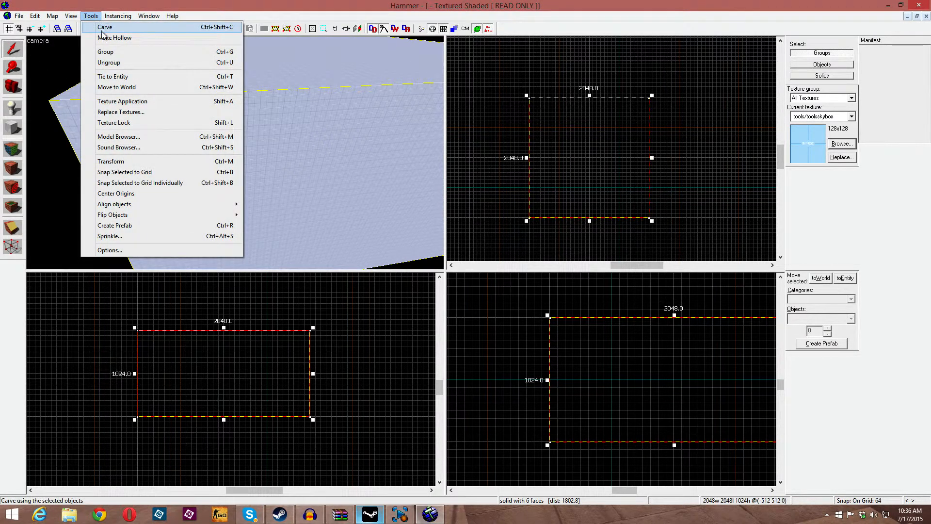
left_click(106, 38)
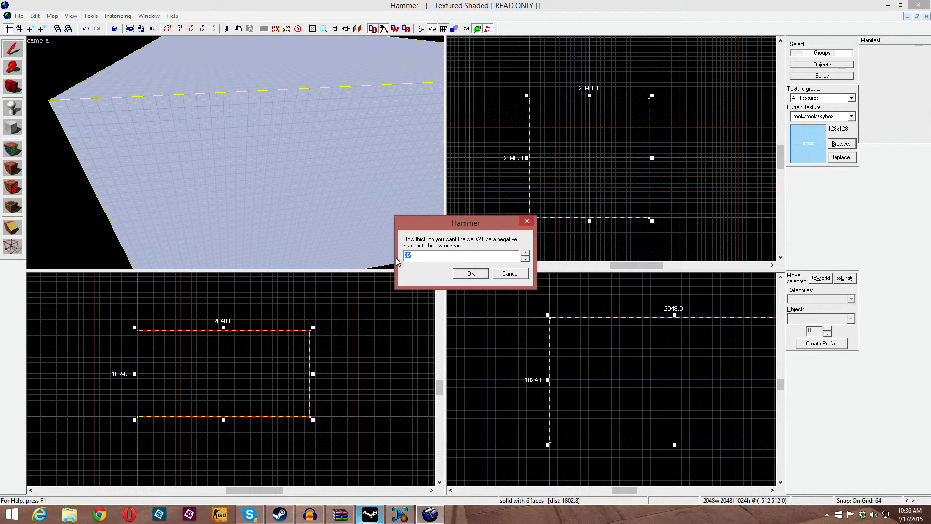
left_click(469, 274)
key("w")
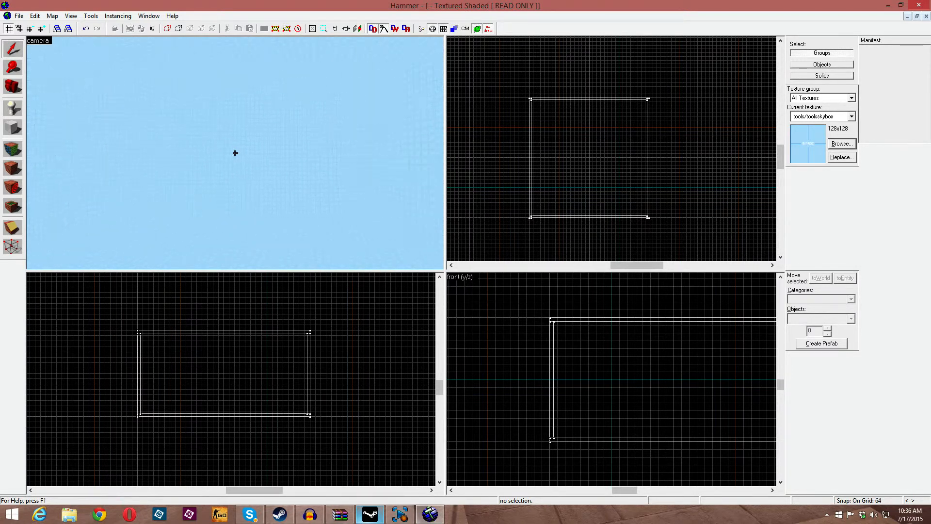
left_click(235, 153)
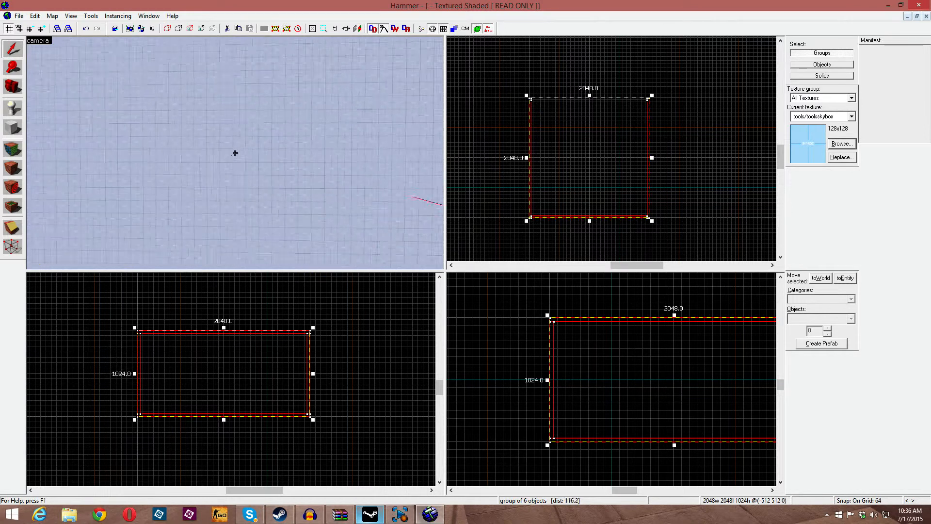
key("w")
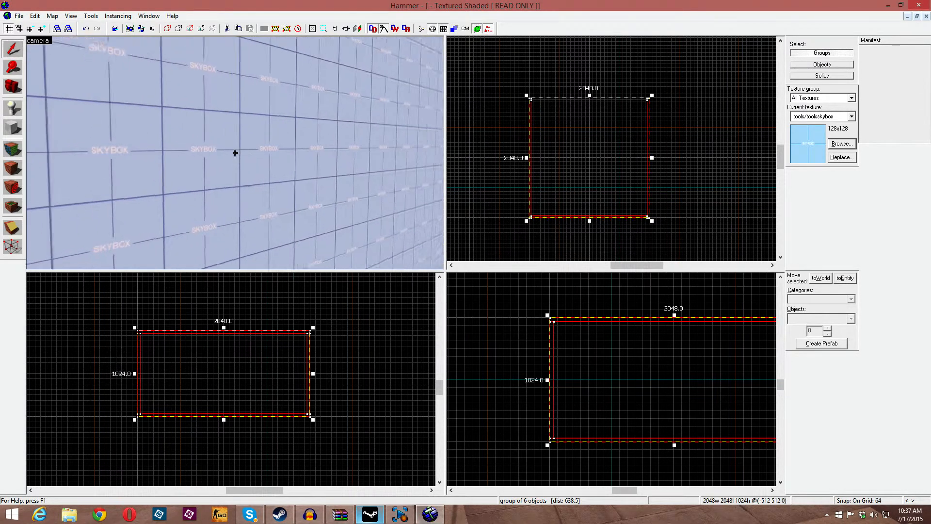
Examine the hollowed skybox room from inside and outside with its selection cleared, and reselect the whole room from outside in the camera view
key("w")
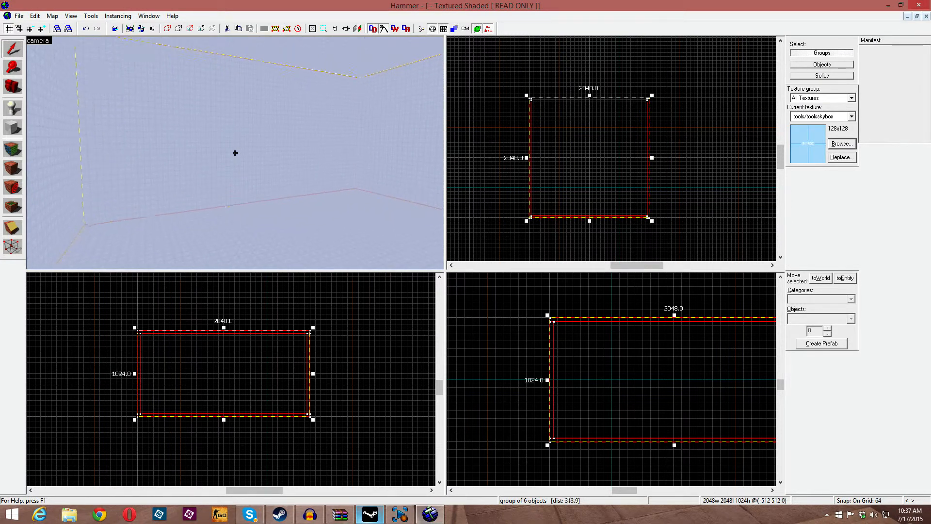
key("w")
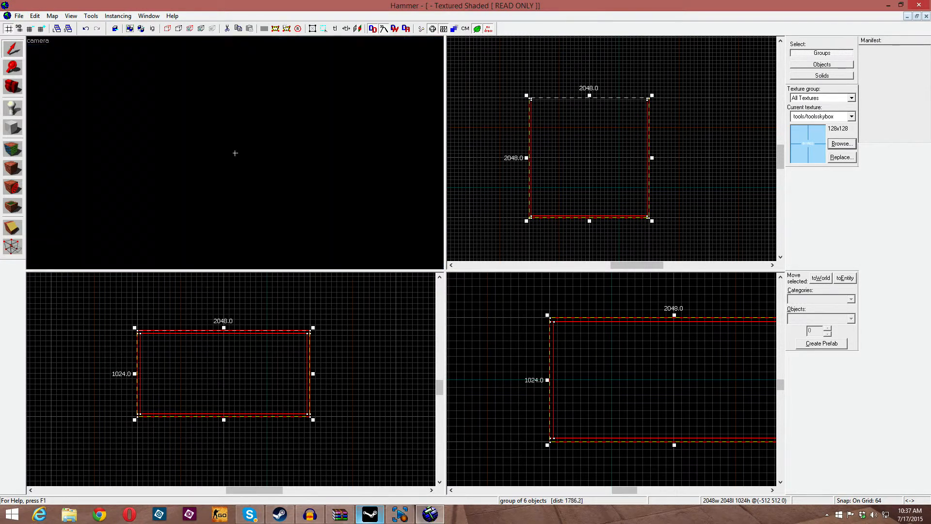
left_click(236, 153)
key("w")
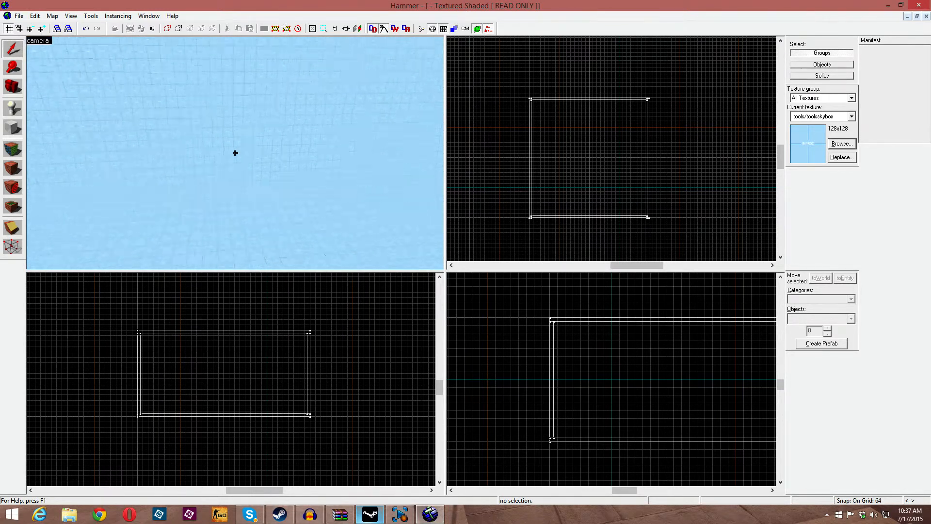
key("s")
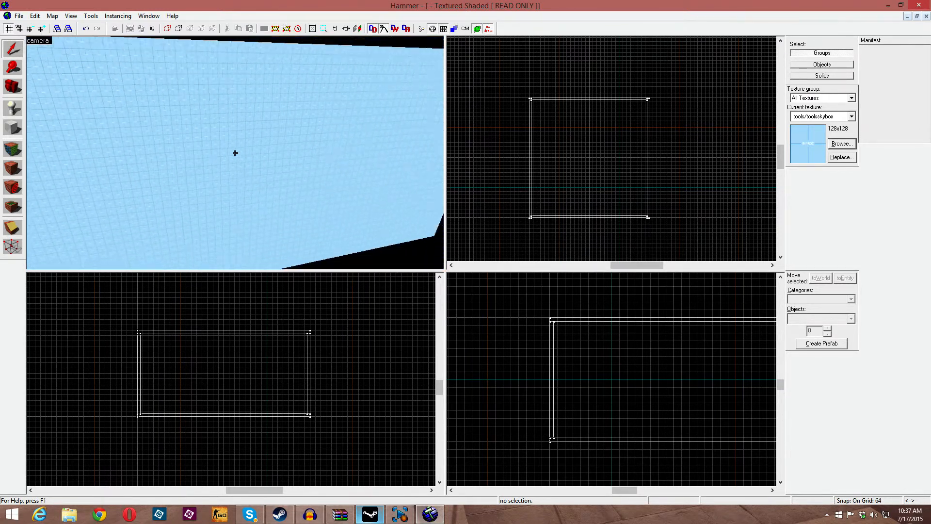
key("a")
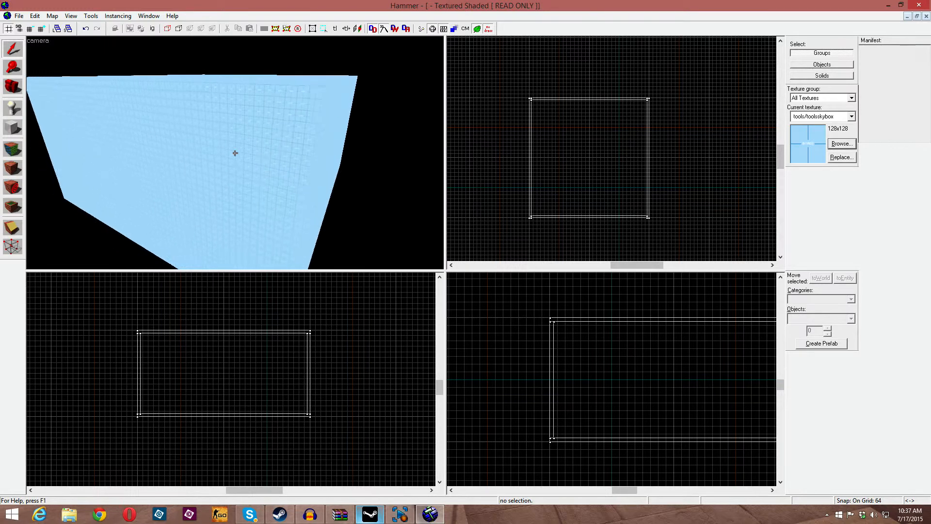
key("w")
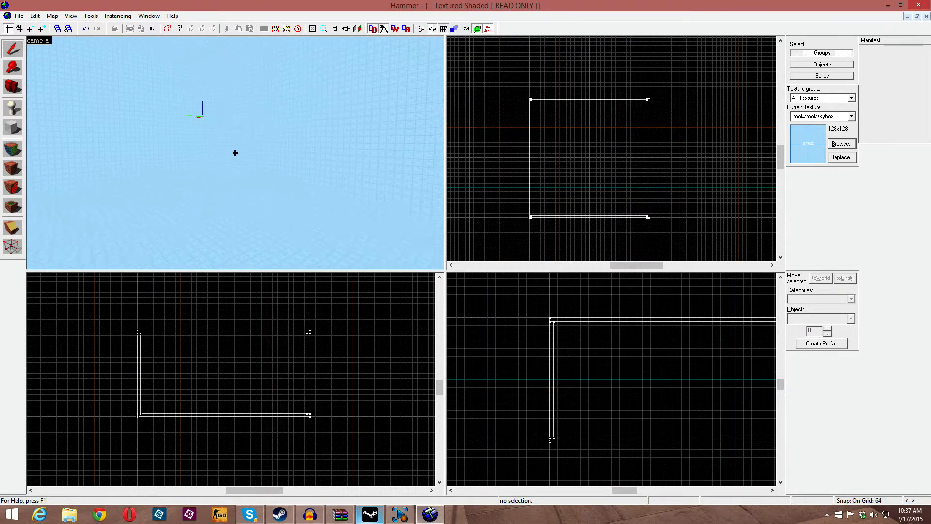
key("w")
key("s")
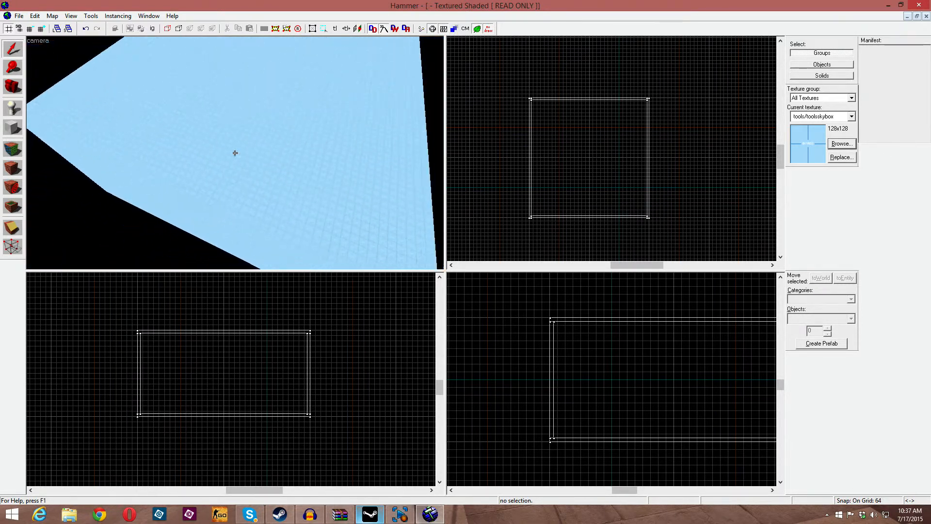
left_click(235, 154)
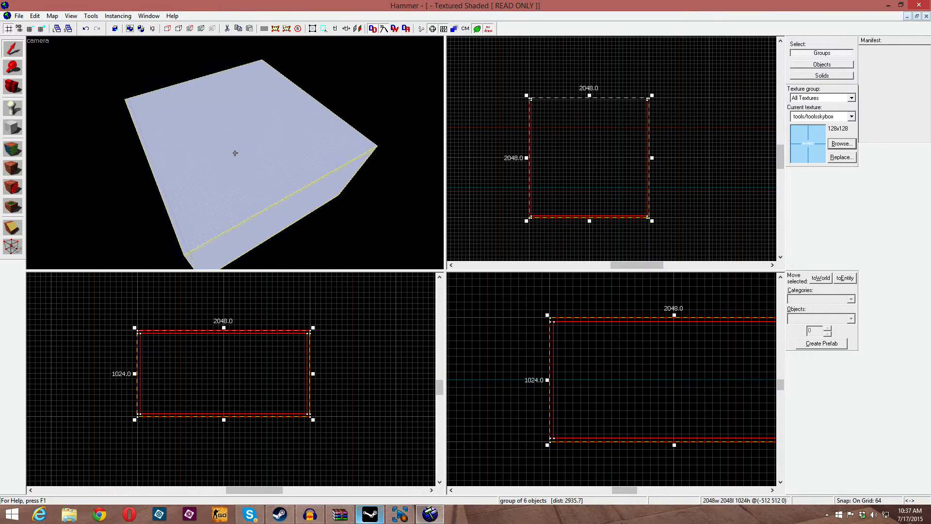
left_click(13, 18)
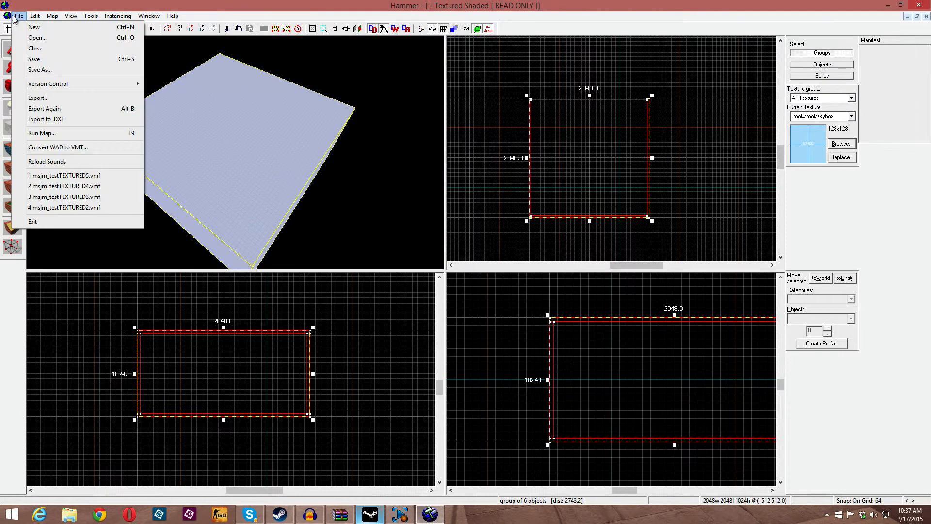
left_click(290, 136)
key("z")
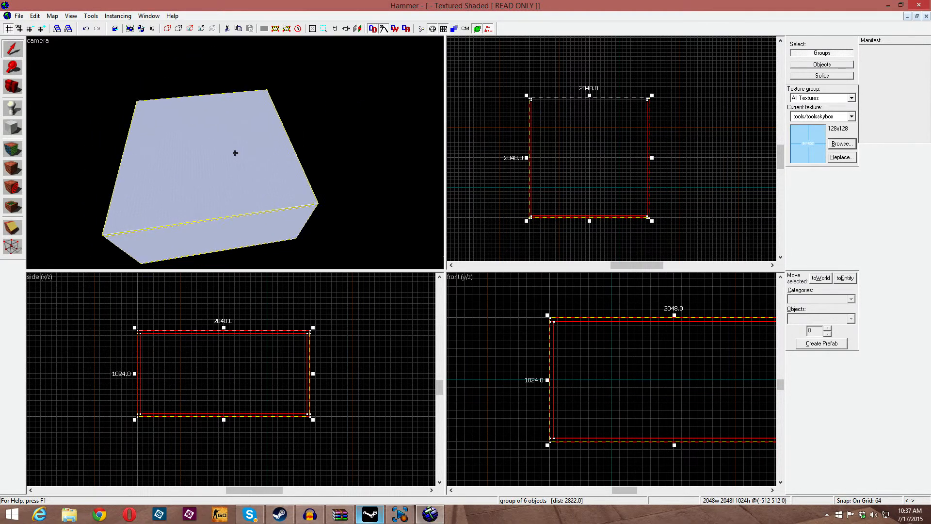
key("z")
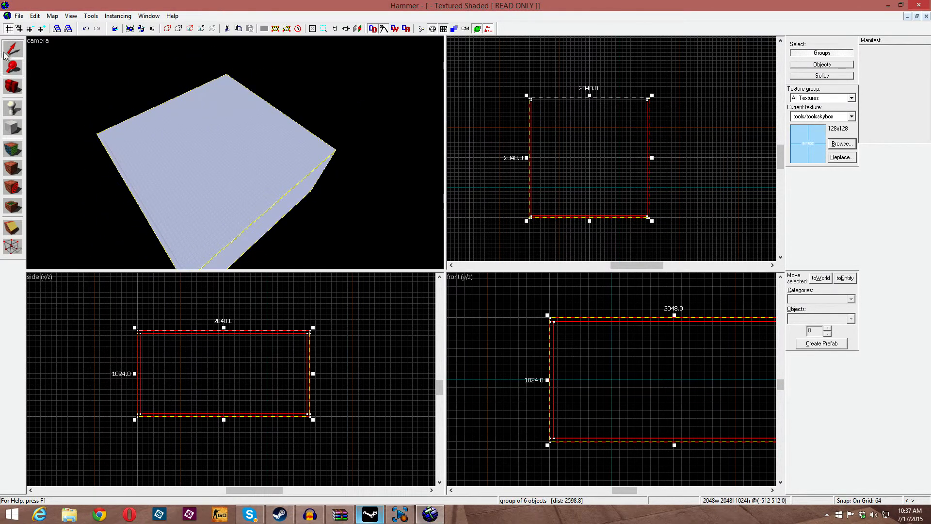